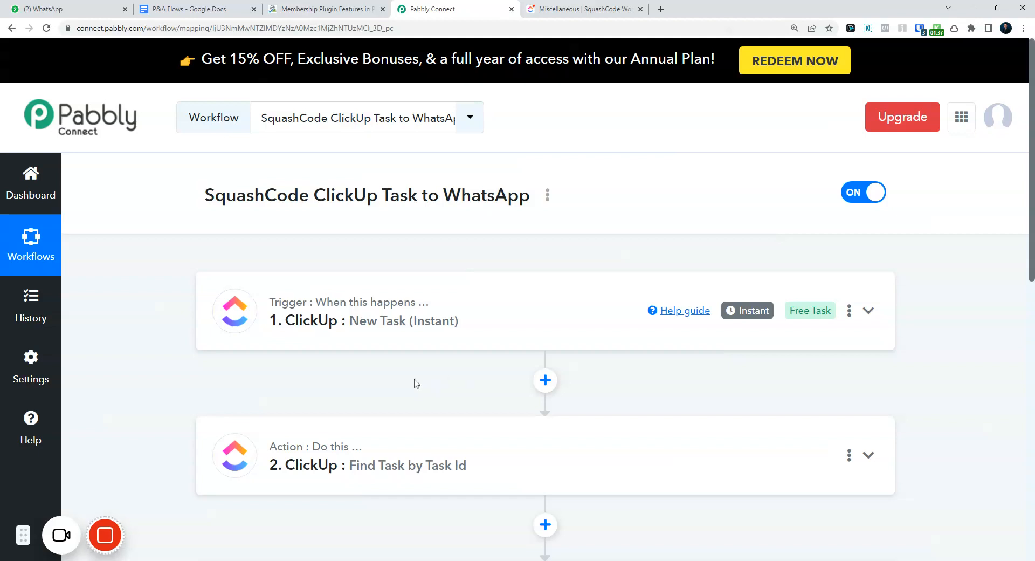
Expand the ClickUp New Task (Instant) trigger and review its app, event, team and webhook response settings.
left_click(481, 329)
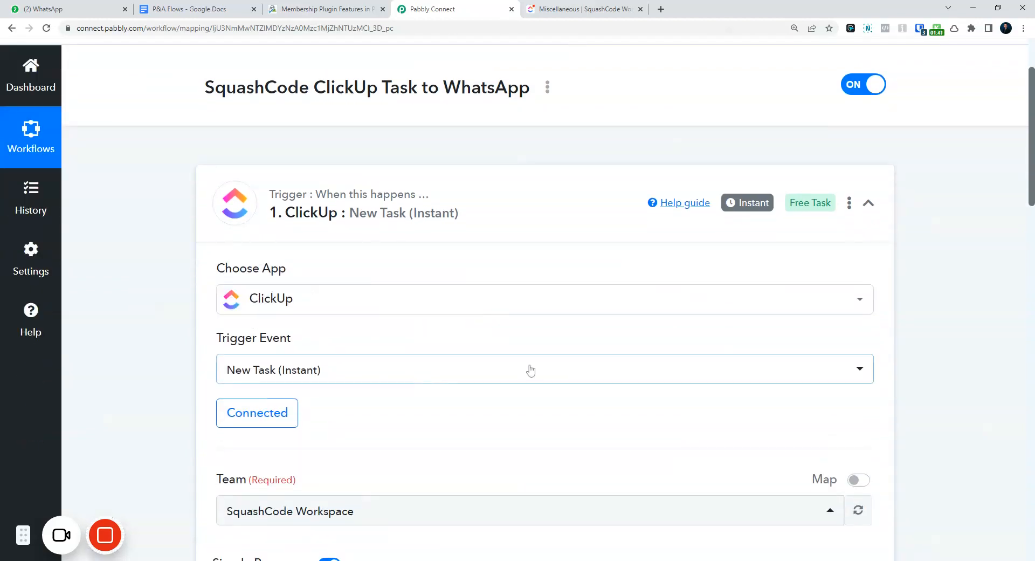
scroll(523, 373, "down", 1)
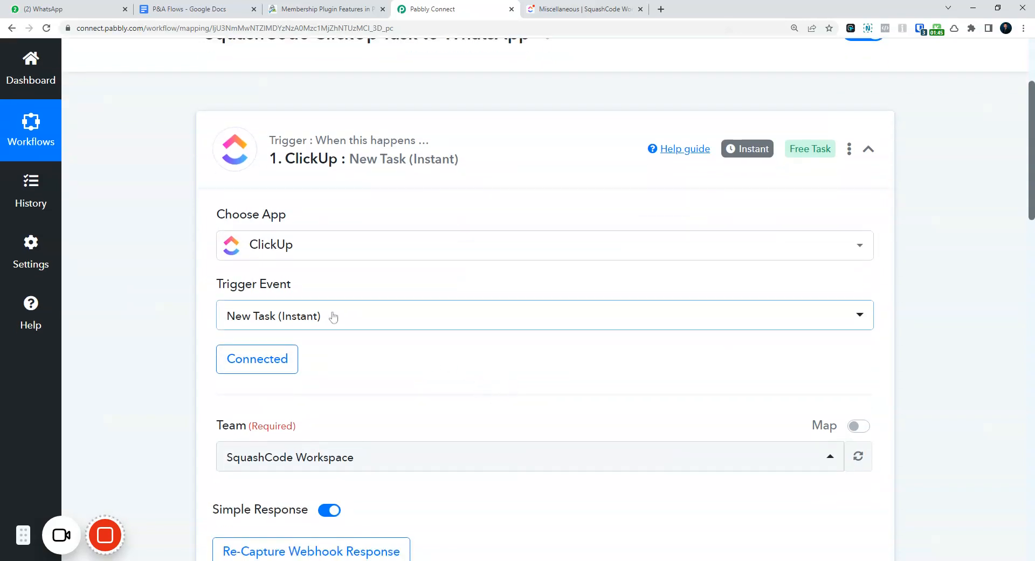
scroll(338, 337, "down", 2)
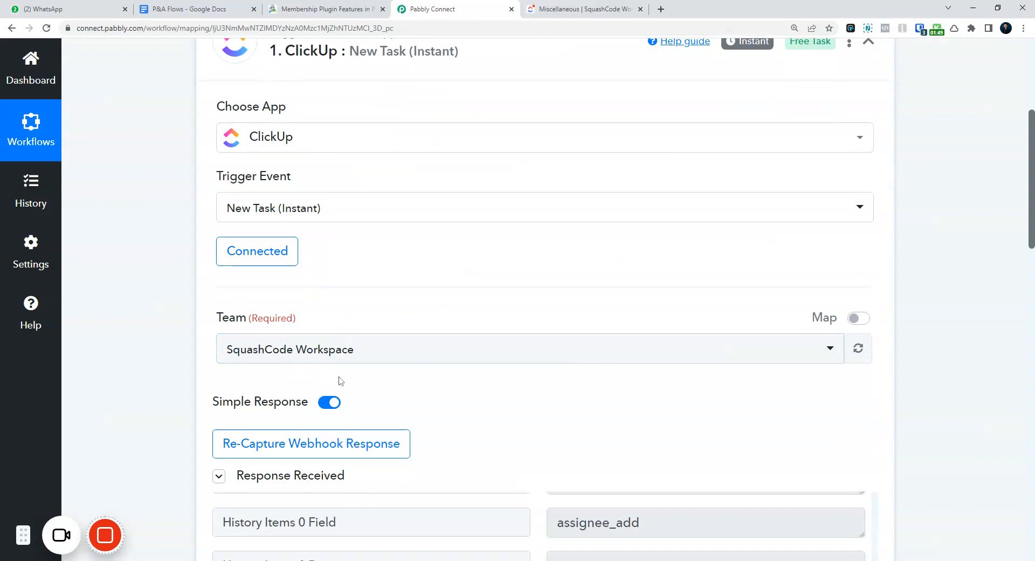
scroll(341, 381, "down", 2)
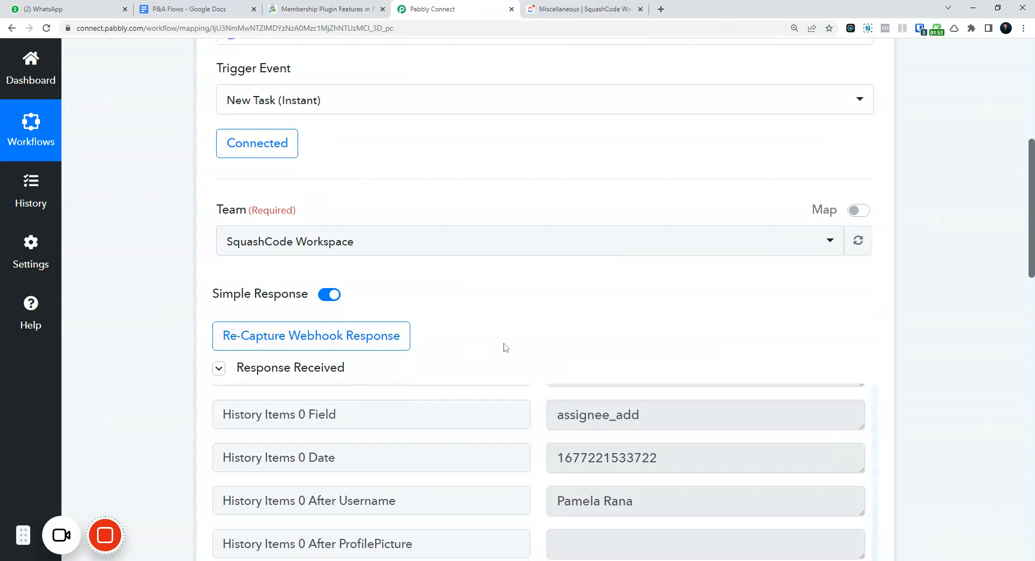
scroll(513, 331, "down", 1)
scroll(526, 313, "up", 2)
scroll(530, 289, "up", 4)
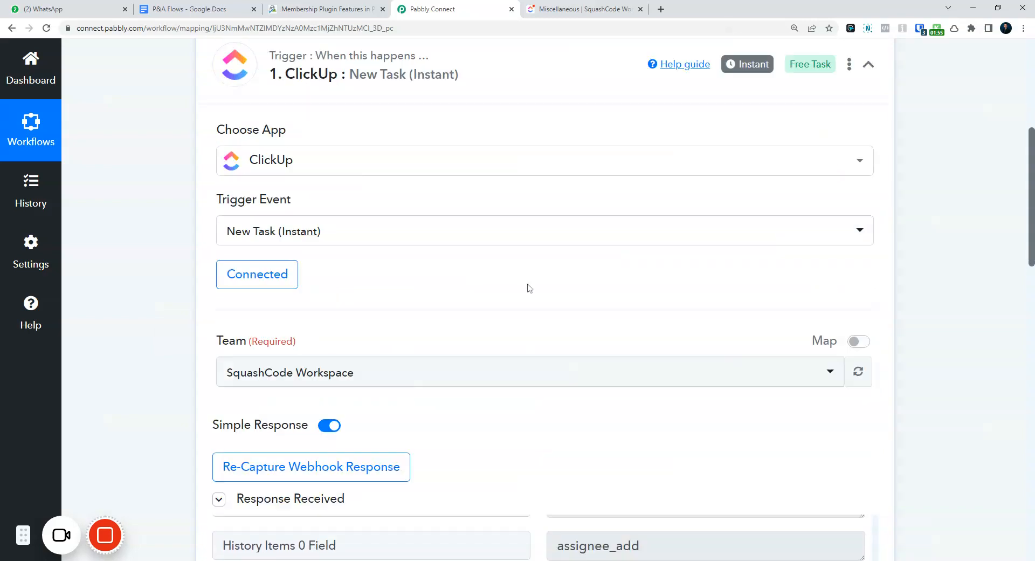
scroll(532, 318, "down", 8)
scroll(534, 323, "up", 3)
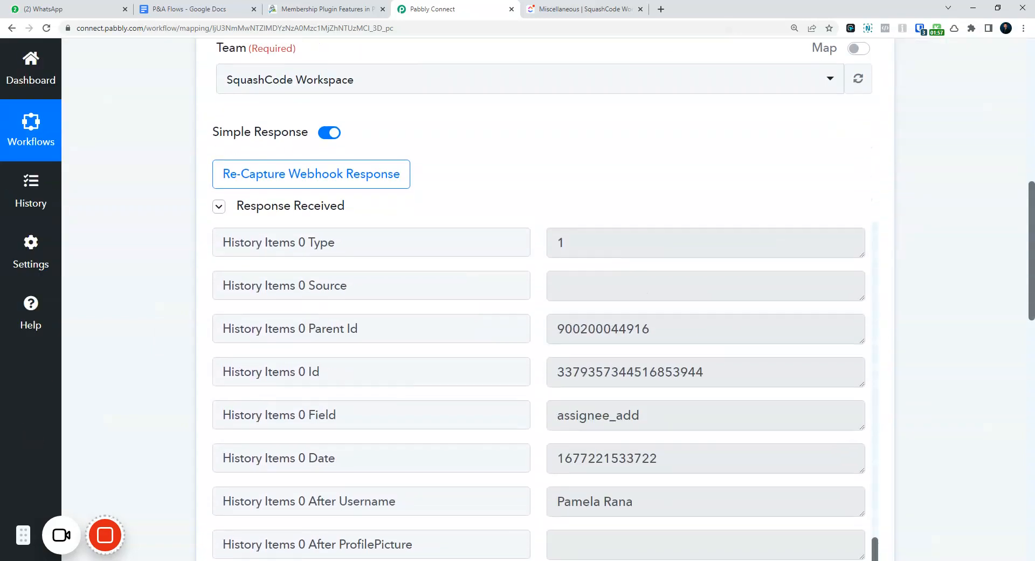
Examine the beginning of the trigger's received response, highlighting the Task Id value.
scroll(531, 302, "up", 3)
scroll(545, 192, "up", 2)
scroll(582, 296, "down", 2)
scroll(583, 296, "up", 1)
scroll(539, 388, "up", 15)
scroll(538, 336, "up", 10)
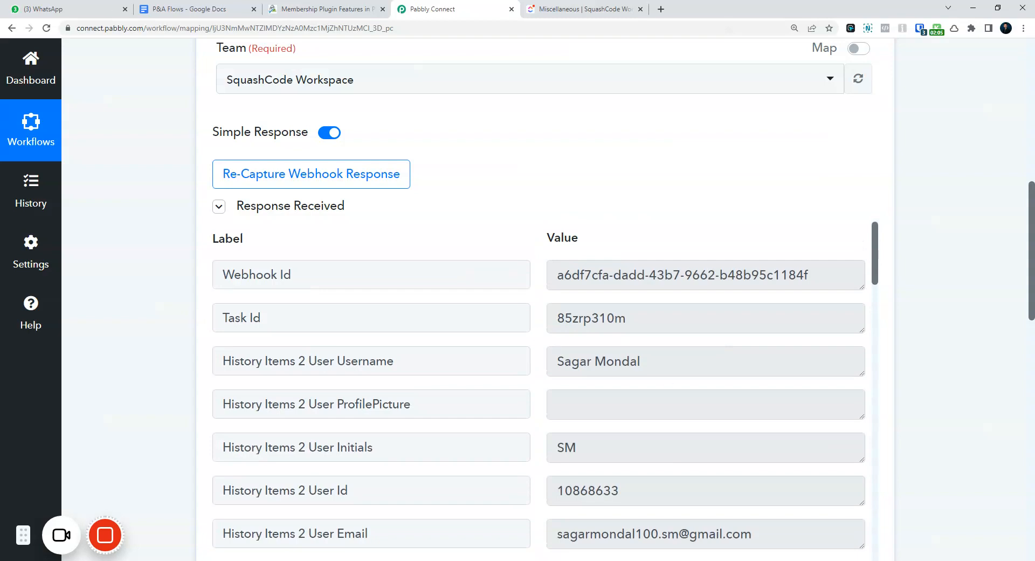
left_click_drag(631, 320, 555, 319)
left_click(528, 215)
Collapse the trigger and expand the Find Task by Task Id action to review its Task Id mapping.
scroll(545, 282, "up", 6)
scroll(549, 280, "up", 2)
left_click(520, 195)
scroll(522, 258, "down", 4)
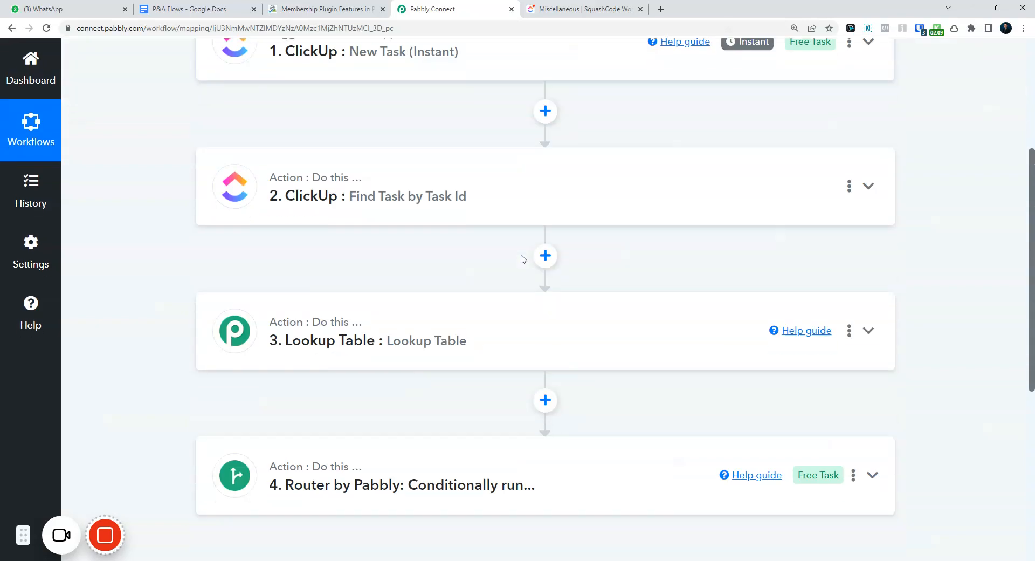
left_click(454, 158)
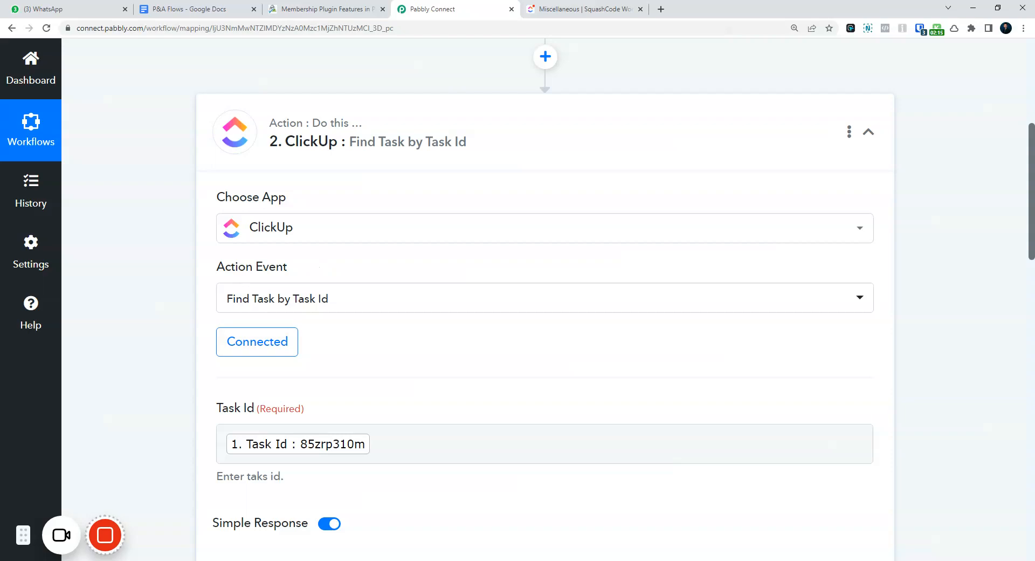
scroll(335, 323, "down", 3)
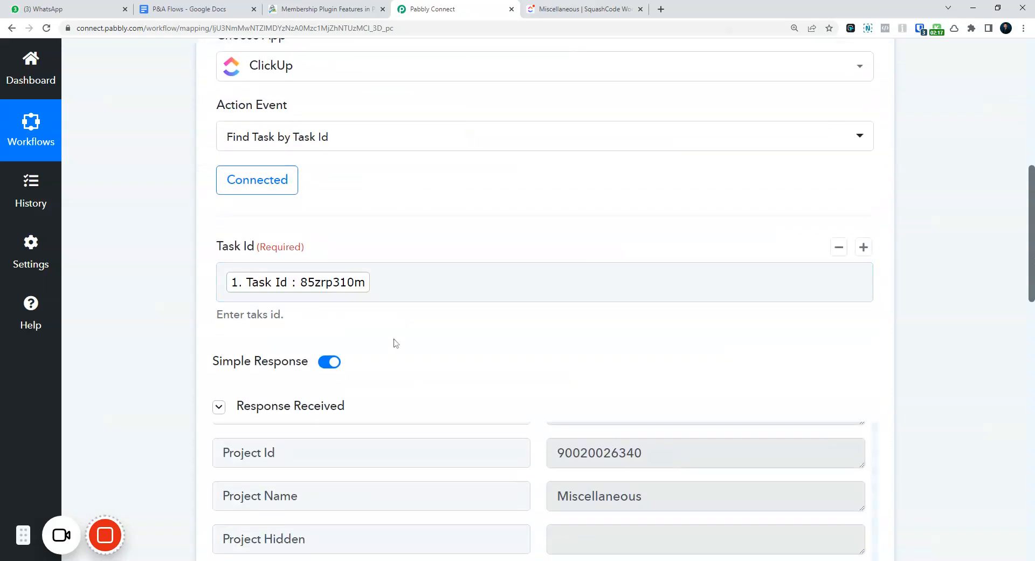
scroll(421, 297, "down", 3)
scroll(501, 173, "down", 3)
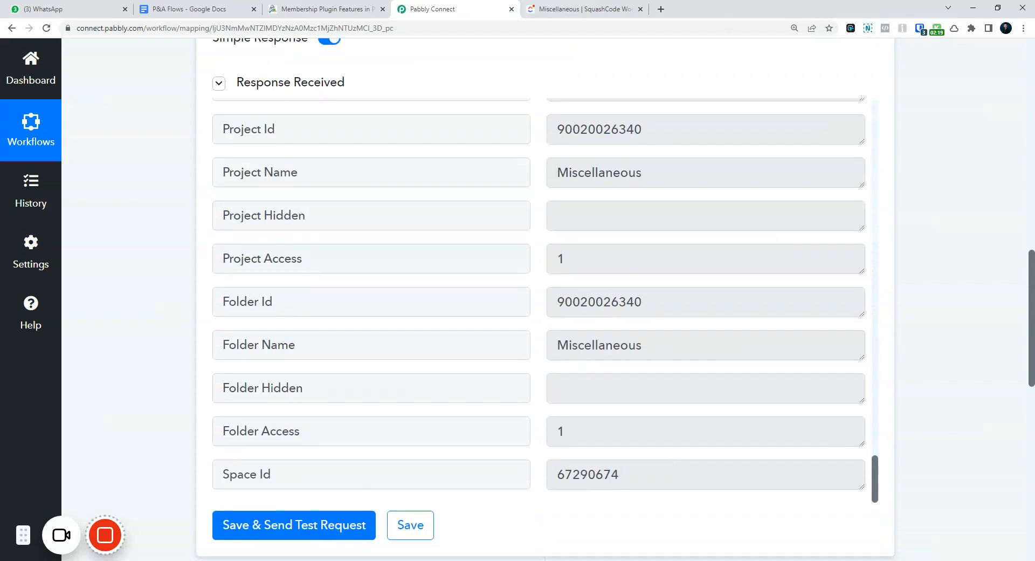
Examine the Find Task action's received response from its first fields, including the task's Id, Name and Status.
scroll(546, 300, "up", 20)
scroll(546, 300, "up", 10)
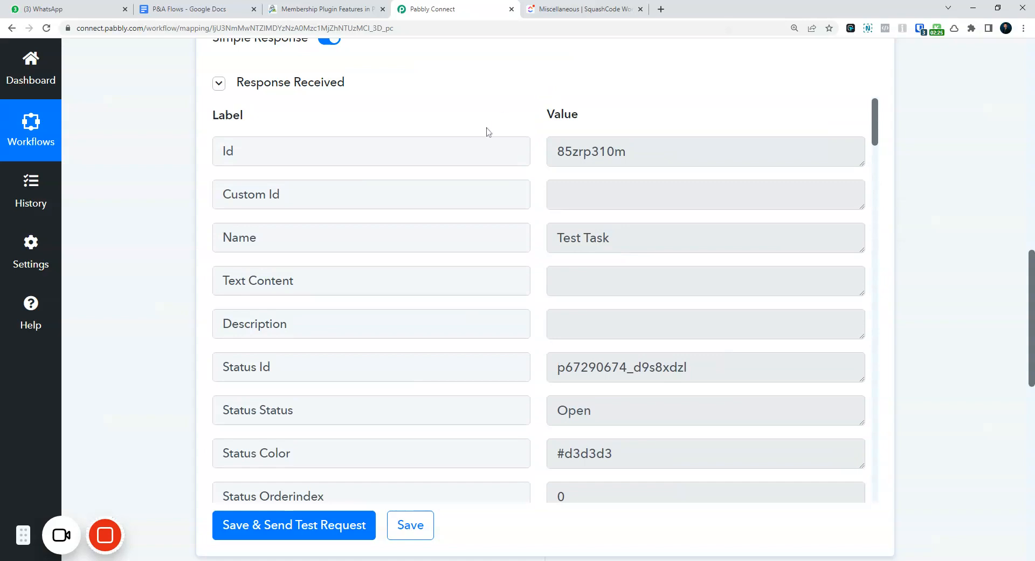
scroll(504, 220, "up", 2)
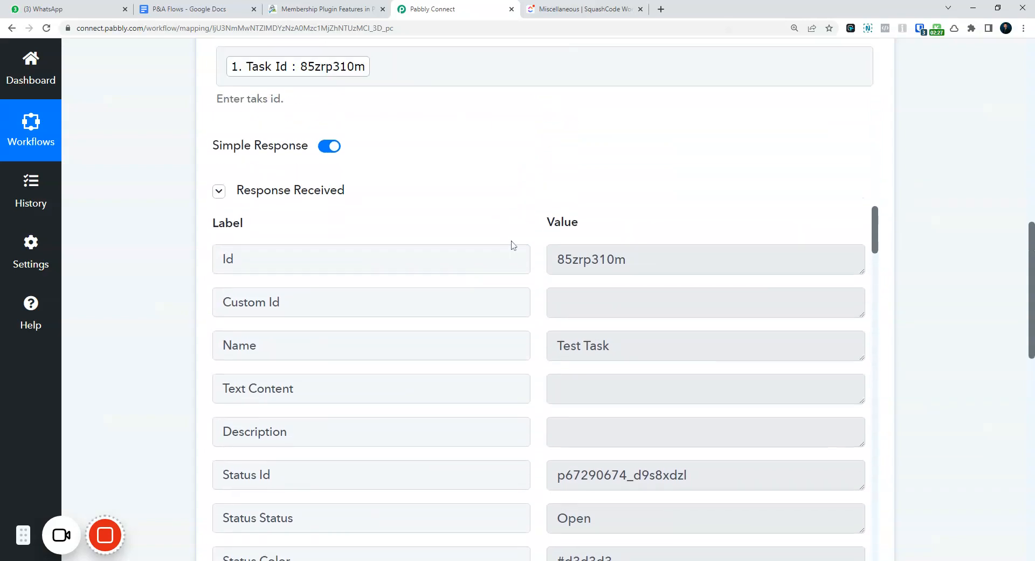
scroll(499, 231, "up", 5)
scroll(500, 231, "down", 10)
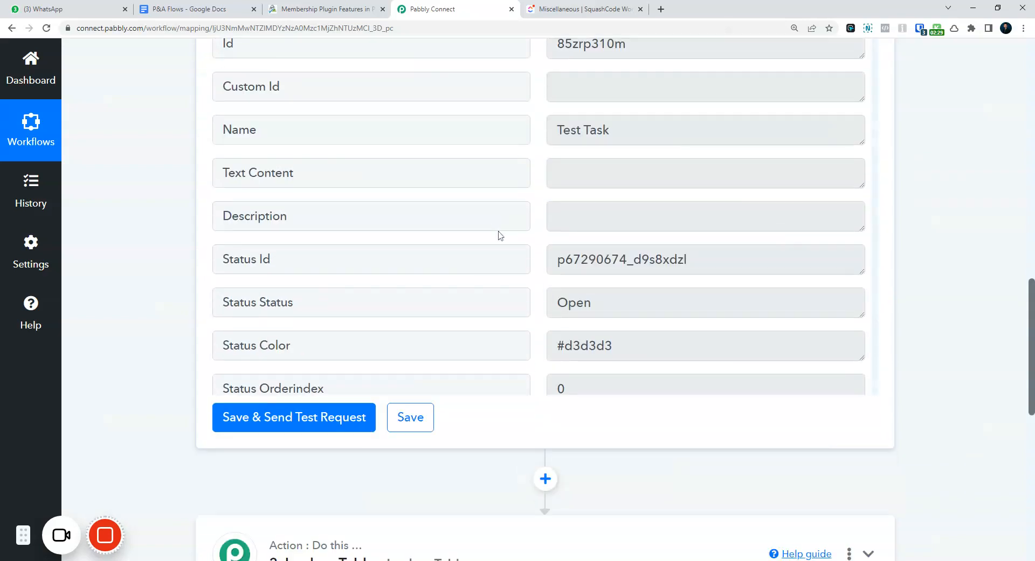
scroll(500, 236, "down", 6)
Expand the Lookup Table action and review its lookup key, fallback value and e-mail-to-phone-number pairs.
left_click(467, 213)
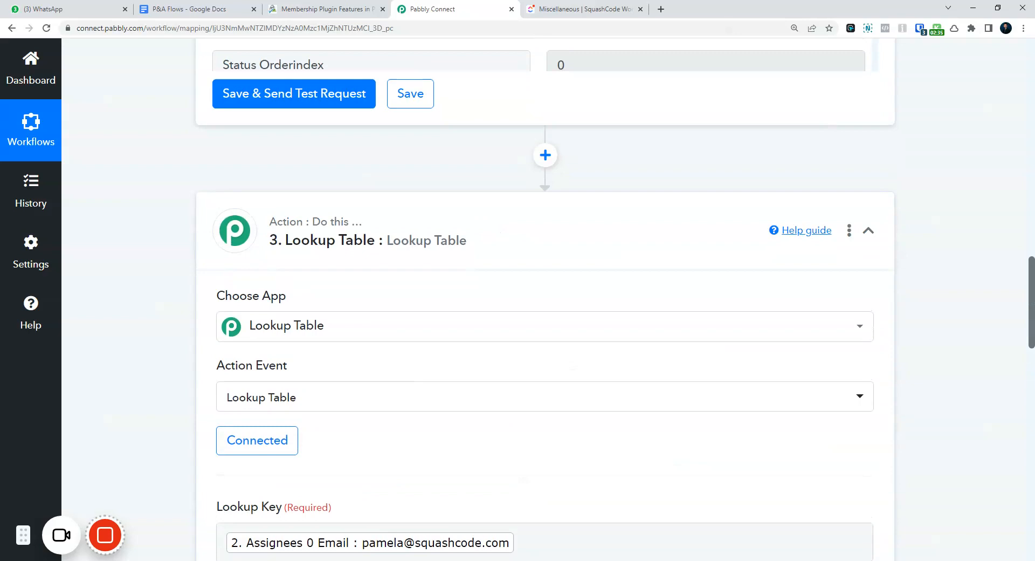
scroll(441, 275, "down", 9)
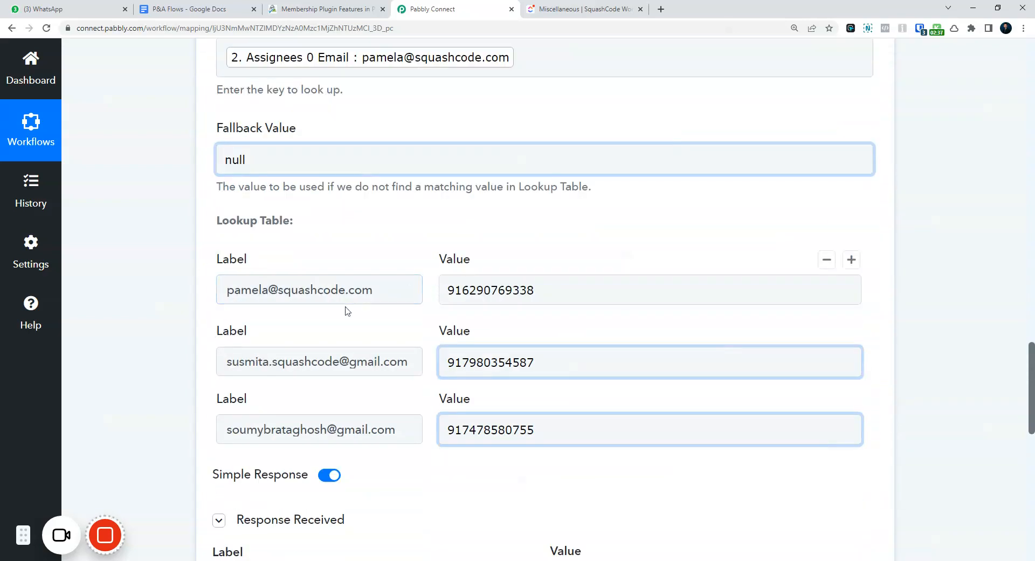
left_click_drag(382, 293, 196, 306)
left_click(313, 263)
scroll(315, 265, "down", 1)
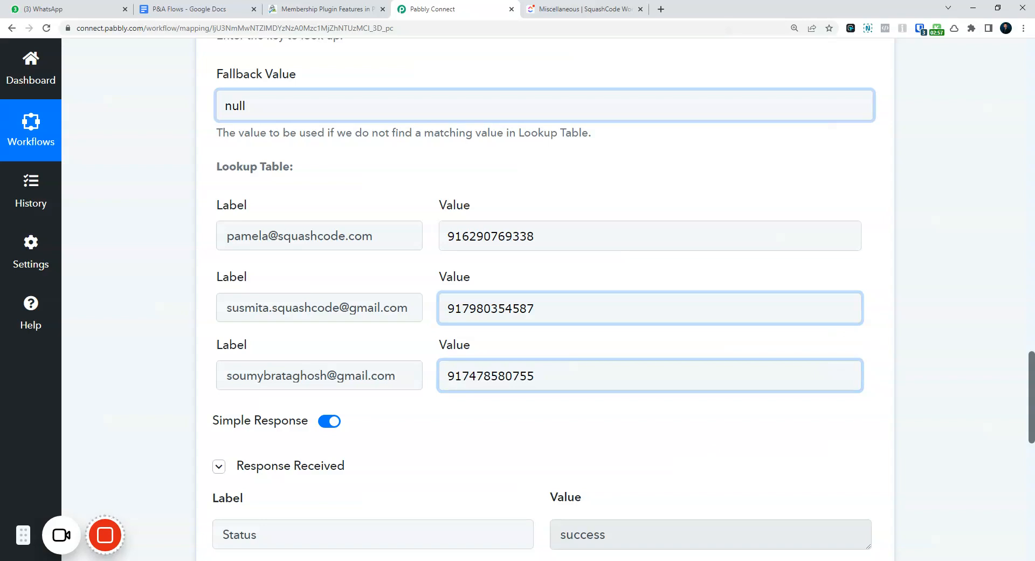
double_click(529, 376)
left_click(509, 378)
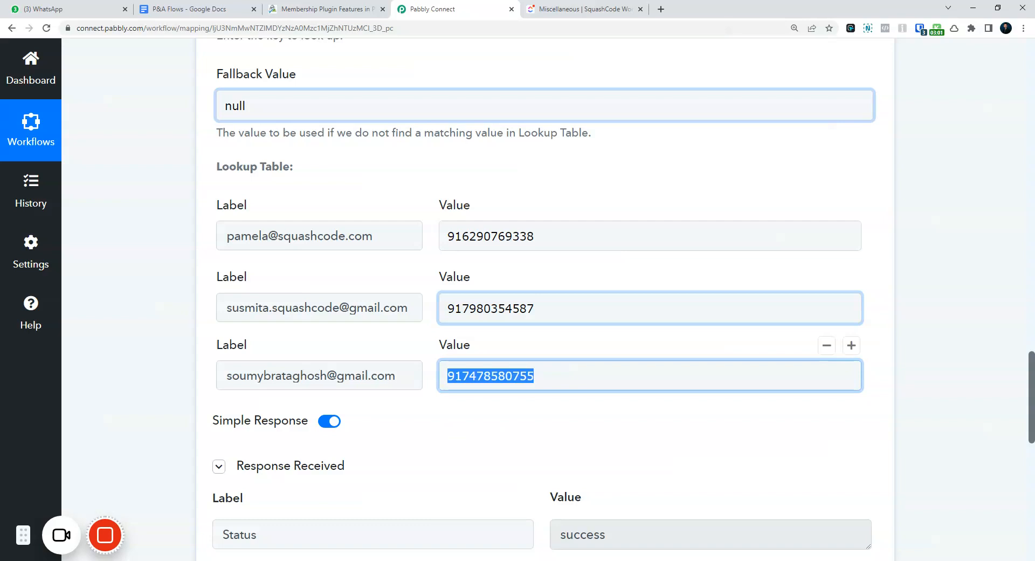
left_click(421, 454)
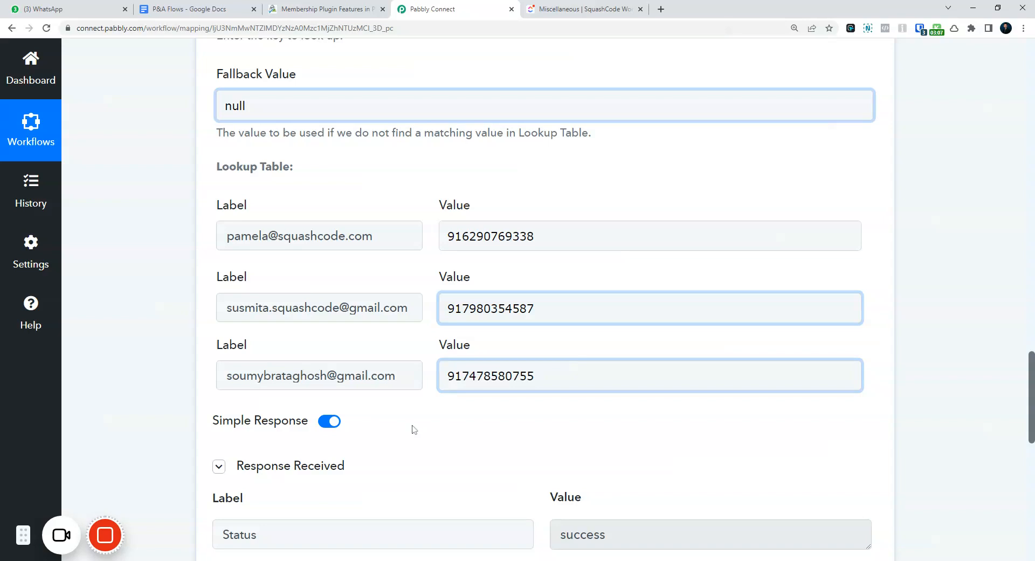
Check the Lookup Table's received response and expand the Router action to review its list of routes.
scroll(414, 426, "up", 3)
scroll(451, 455, "down", 4)
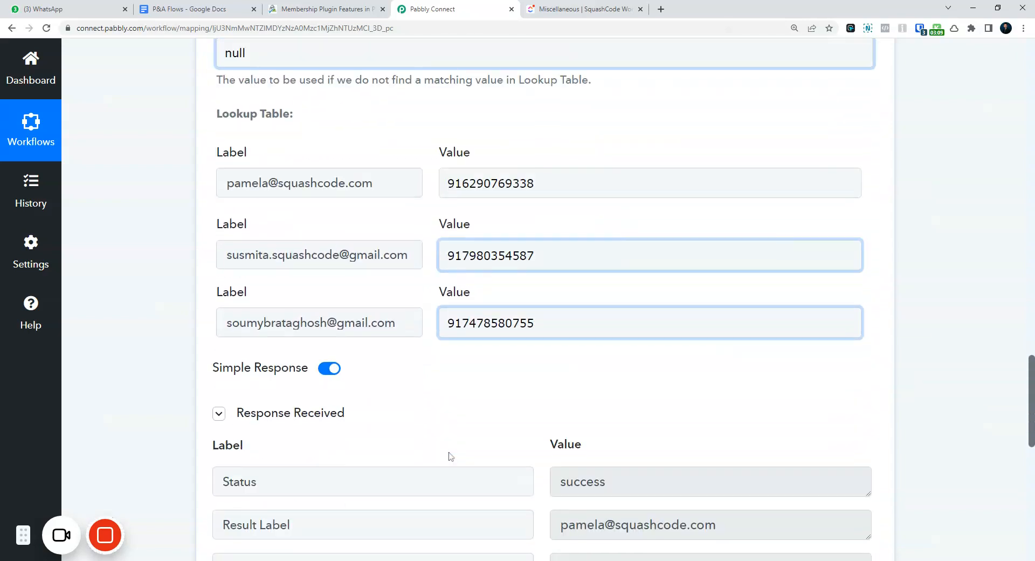
scroll(452, 457, "down", 2)
scroll(439, 446, "down", 5)
left_click(435, 357)
scroll(399, 354, "down", 3)
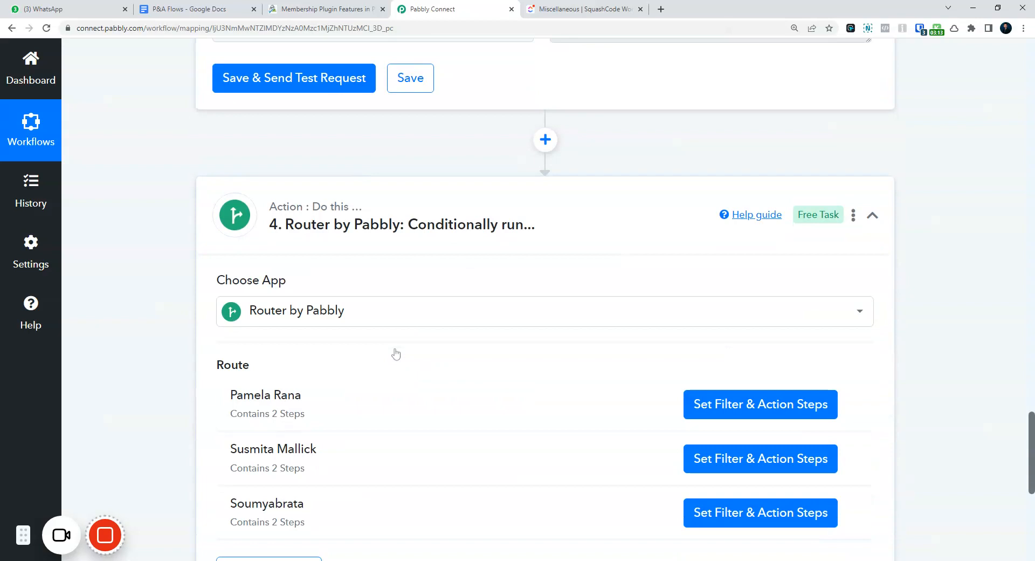
scroll(544, 297, "down", 2)
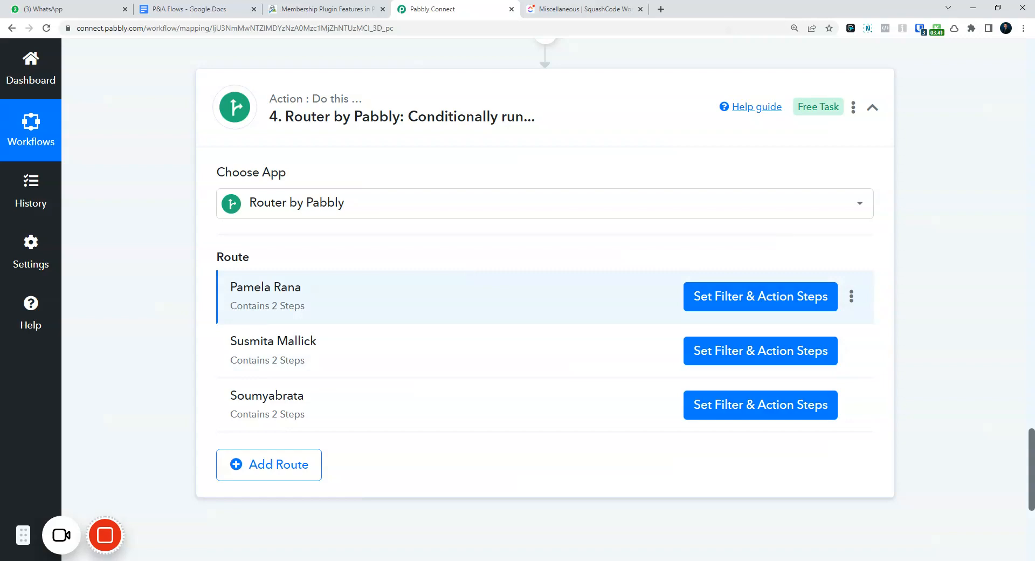
Switch to ClickUp, open the Test Task to check its assignee, and return to the Pabbly Connect workflow.
key("ctrl+Tab")
left_click(345, 264)
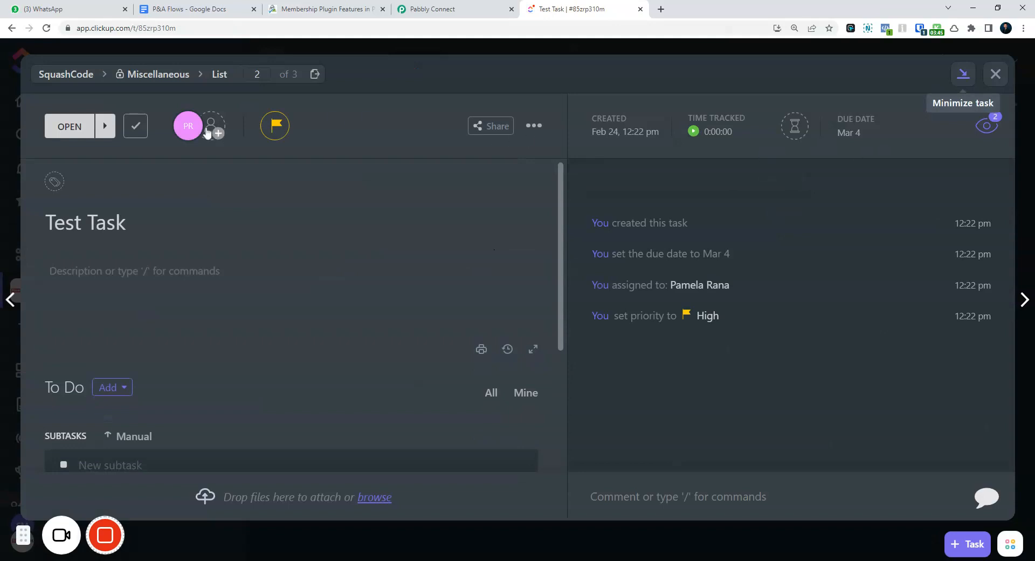
left_click(213, 129)
left_click(493, 7)
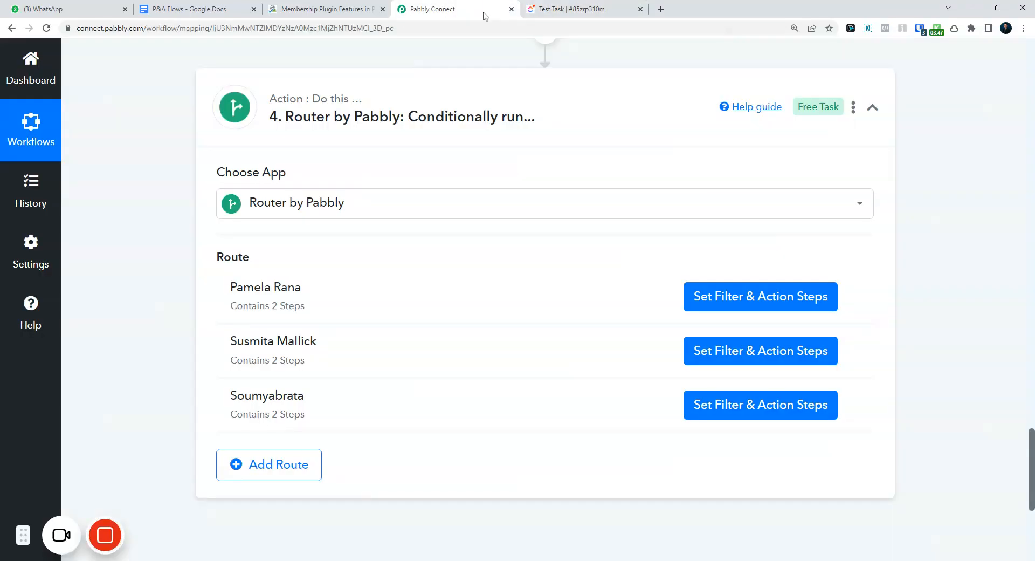
Try to open the first route, reload the workflow page, and log back in with the account's e-mail and password.
left_click(736, 304)
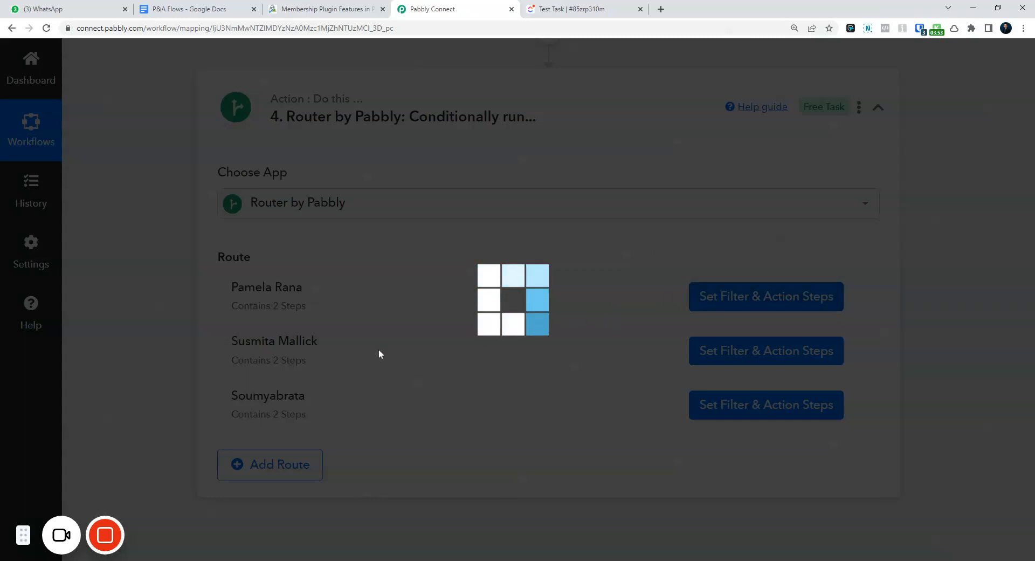
mouse_move(64, 538)
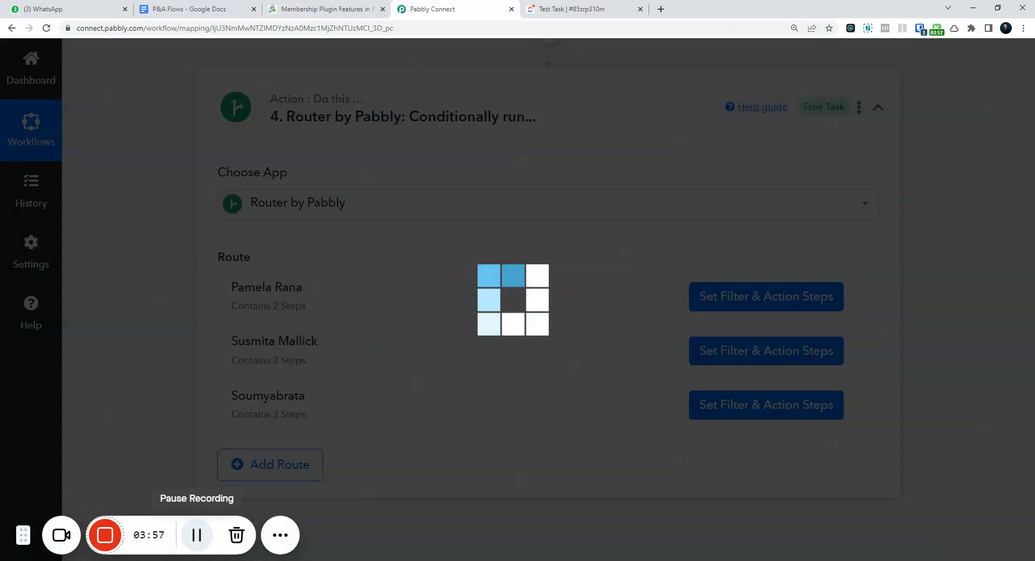
left_click(46, 31)
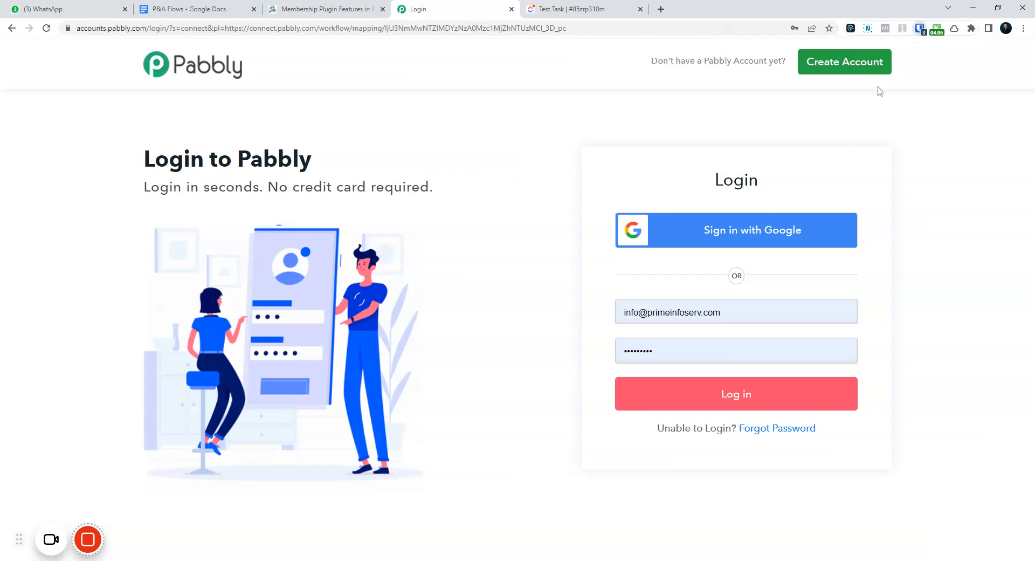
left_click(687, 392)
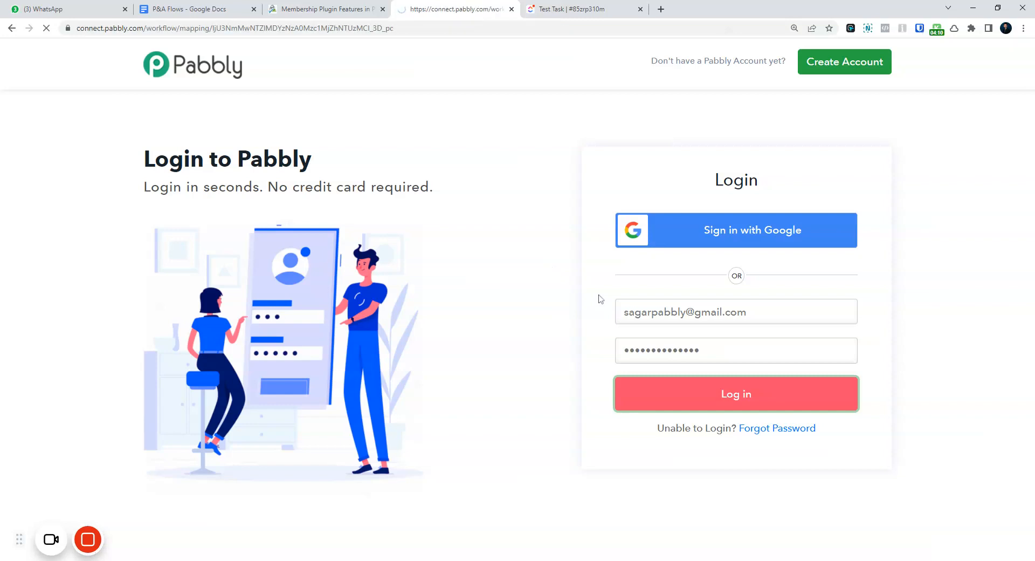
Expand the Router action again and open the first route's filter and action steps.
scroll(377, 324, "down", 5)
scroll(356, 381, "down", 10)
left_click(409, 330)
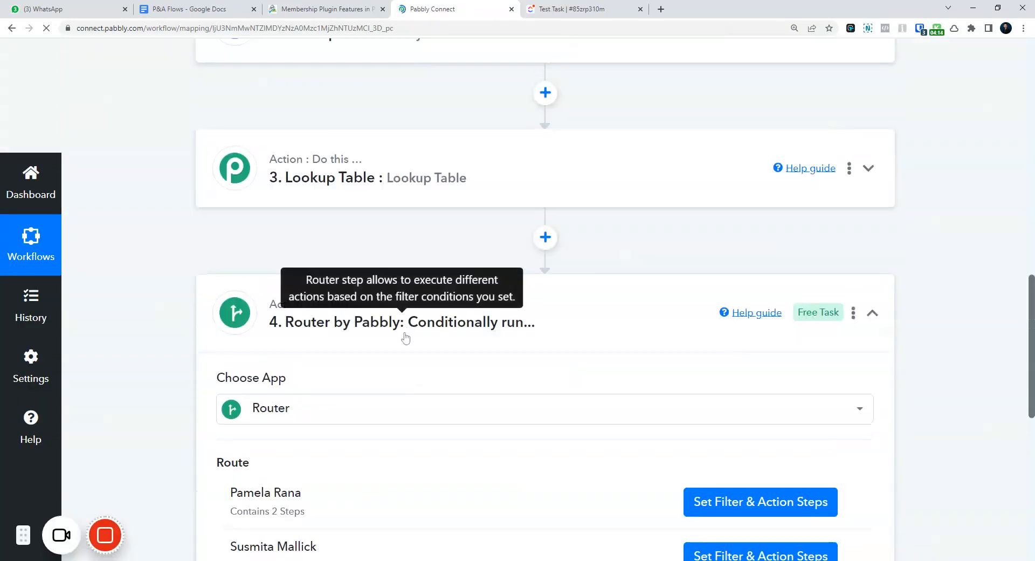
scroll(408, 333, "down", 2)
left_click(720, 388)
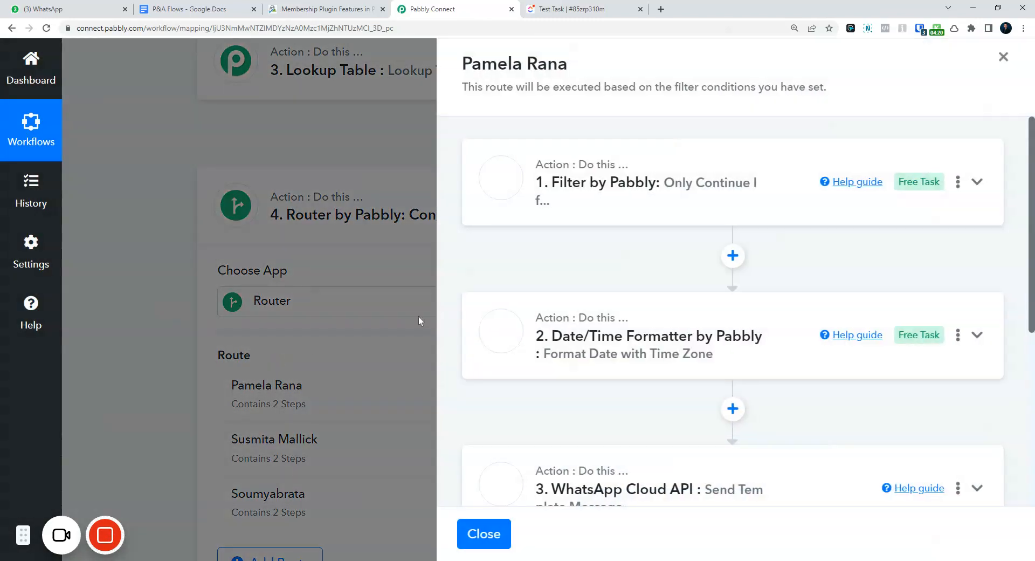
Expand the route's Filter step and review the label, filter type and value of its assignee e-mail condition.
left_click(635, 200)
left_click(586, 316)
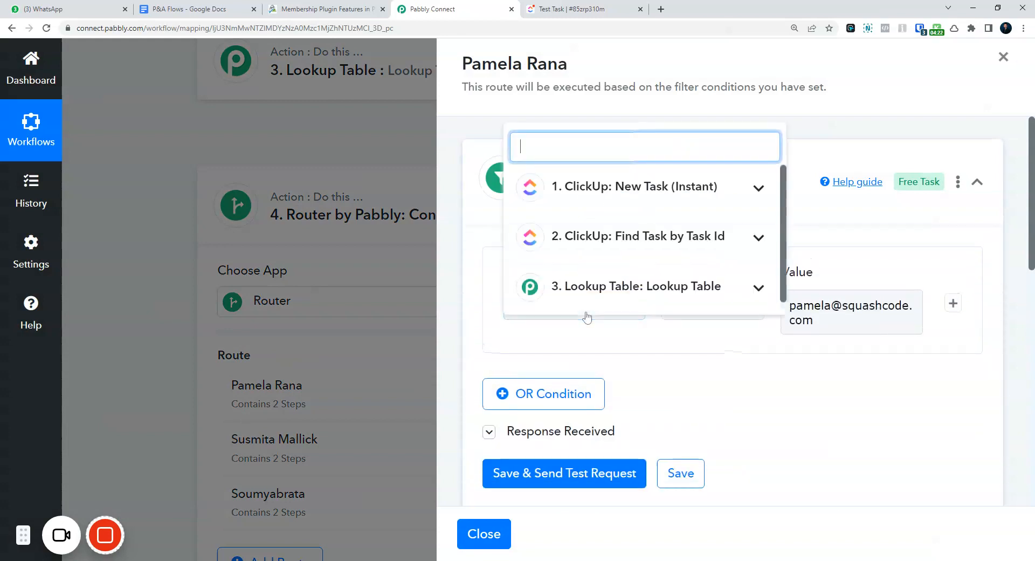
left_click(690, 382)
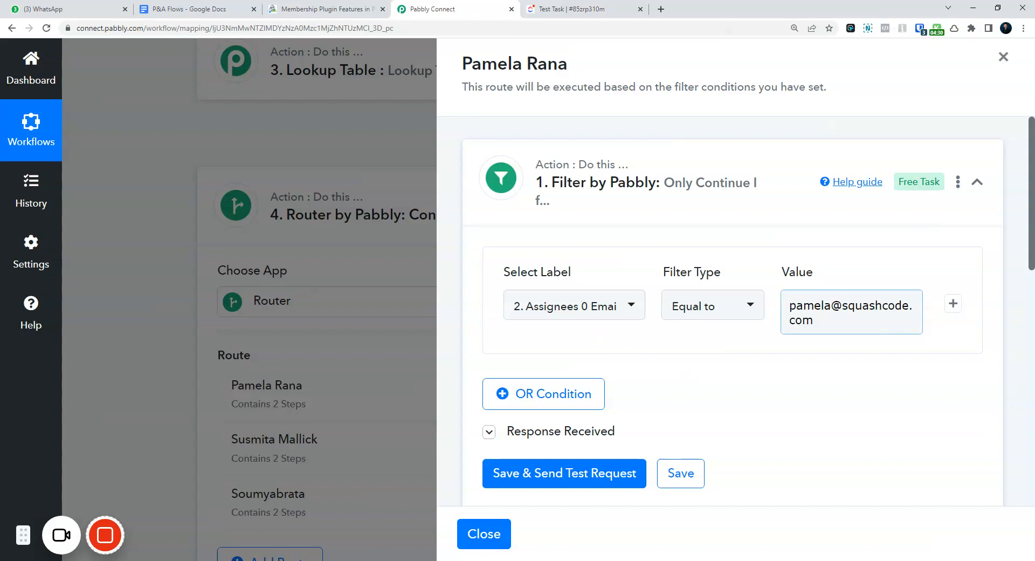
Review the route's Date/Time Formatter step, including its mapped due date, input and output formats, and time zones.
scroll(722, 334, "down", 6)
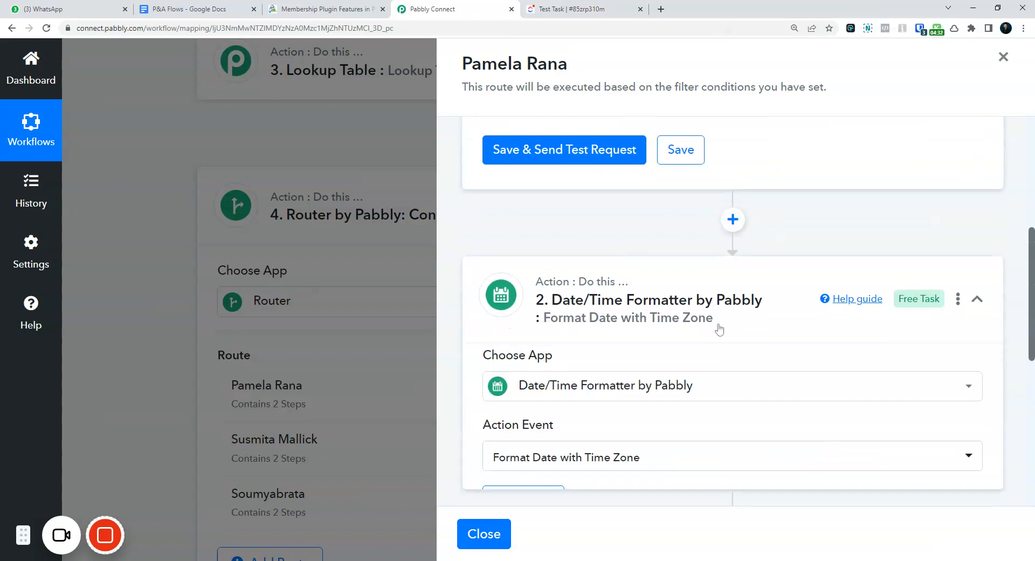
scroll(720, 329, "down", 3)
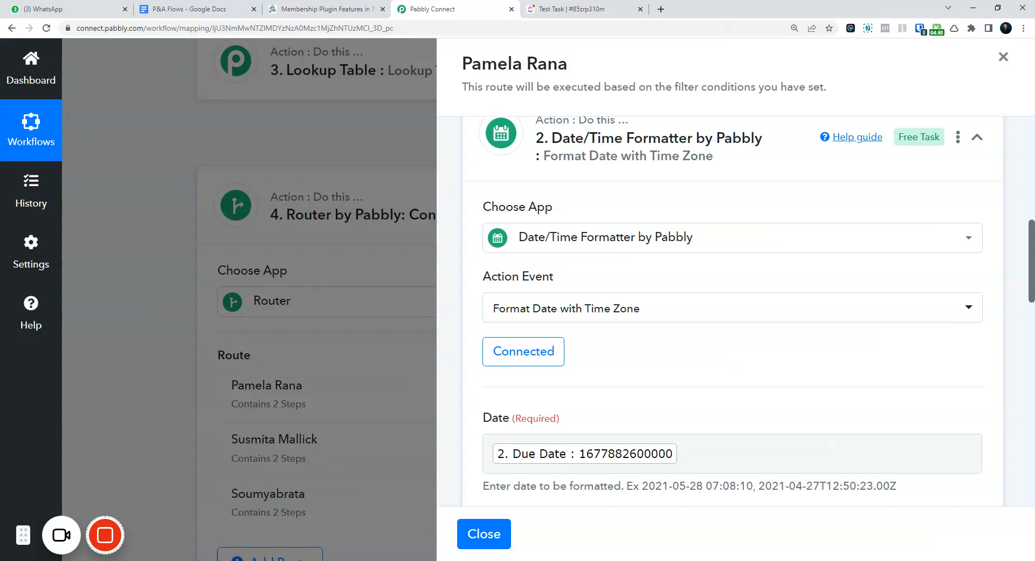
scroll(606, 365, "down", 2)
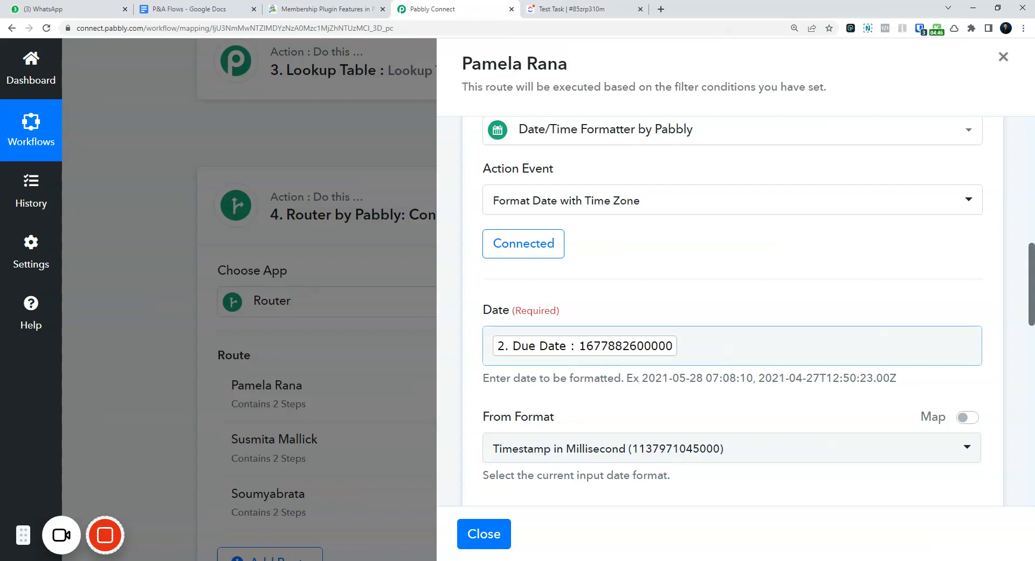
scroll(605, 399, "down", 1)
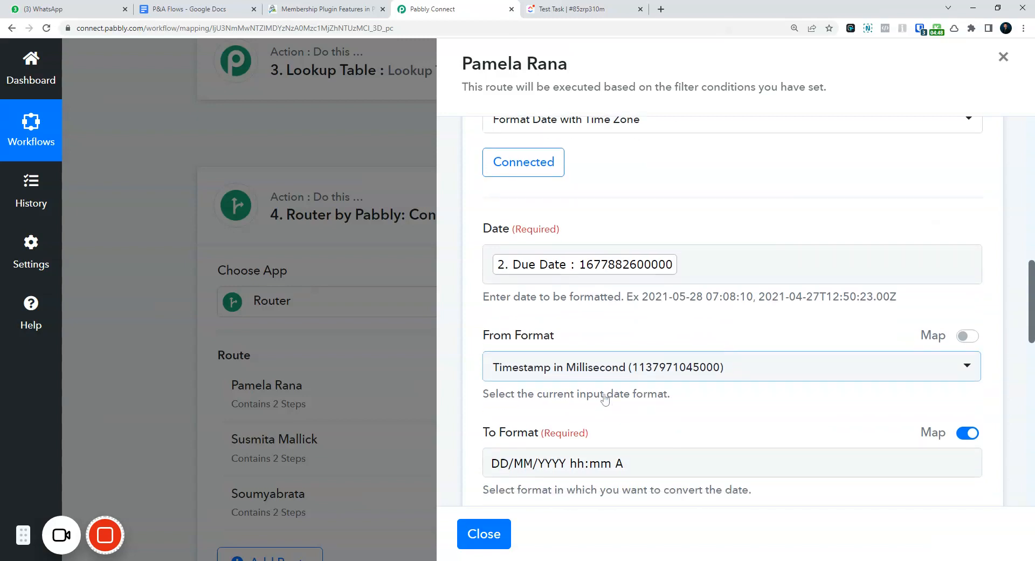
scroll(605, 400, "down", 1)
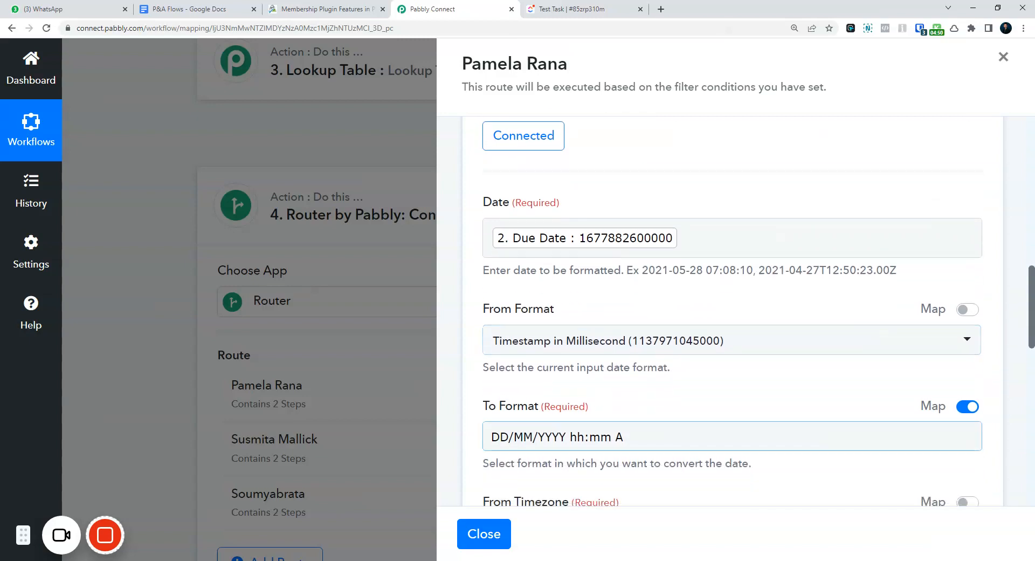
scroll(525, 328, "down", 4)
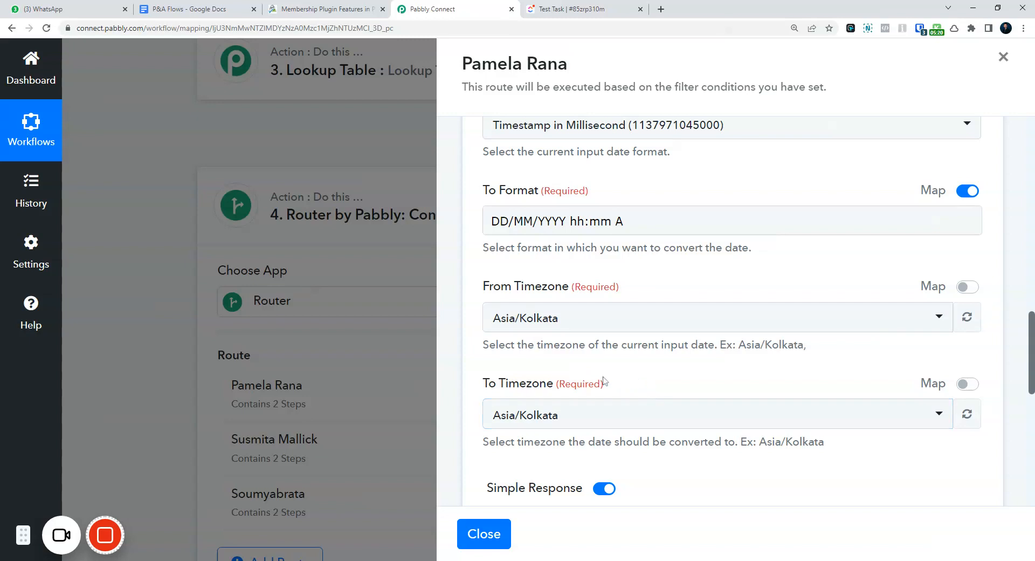
scroll(576, 420, "down", 5)
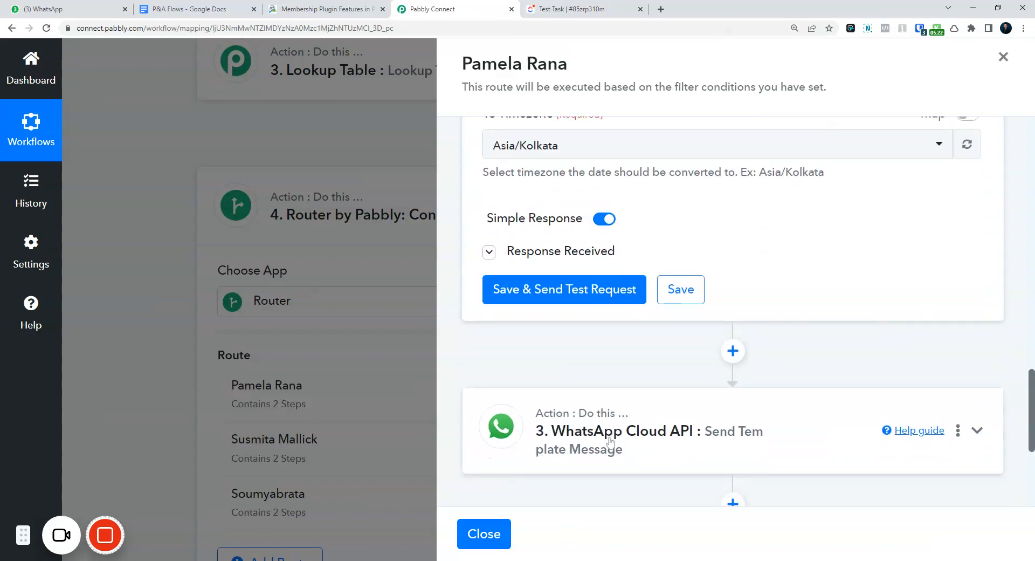
Expand the WhatsApp Cloud API step and review its action event, template name, language code and template ID.
left_click(640, 446)
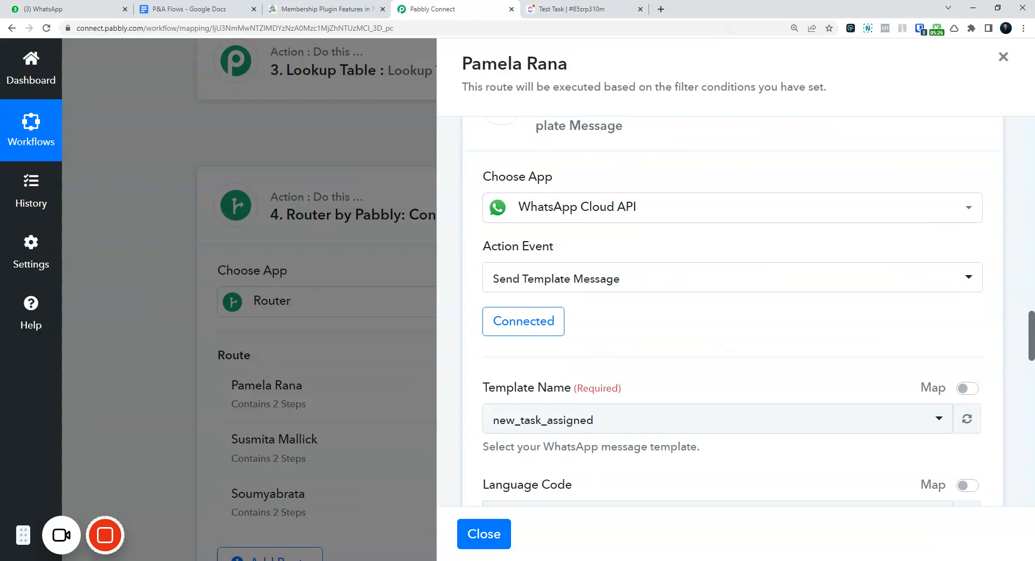
scroll(608, 381, "down", 2)
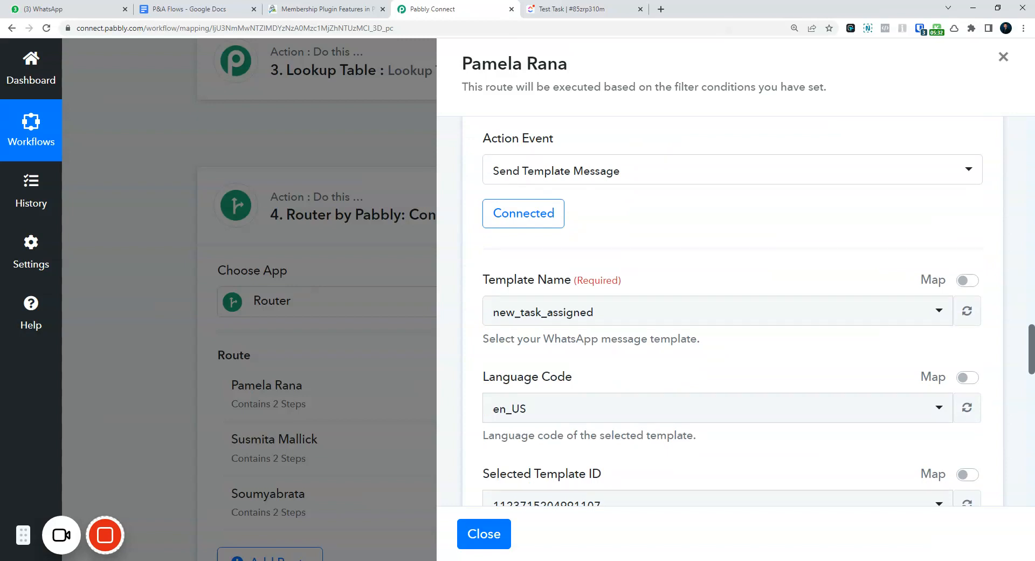
scroll(608, 381, "down", 2)
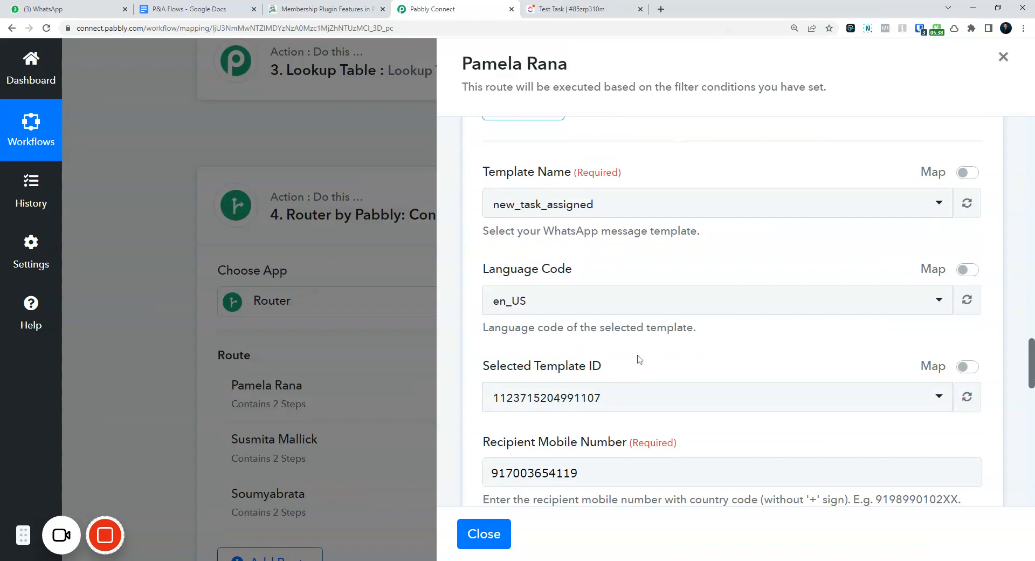
scroll(641, 360, "down", 2)
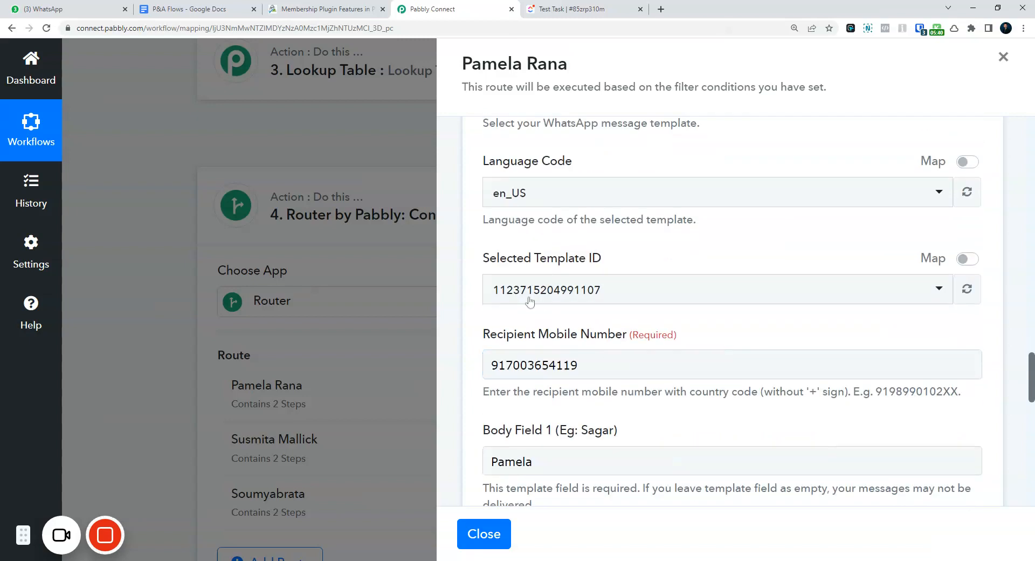
Replace the fixed Recipient Mobile Number with the Result Value mapped from the Lookup Table step.
scroll(592, 330, "down", 2)
left_click(591, 267)
left_click_drag(580, 257, 479, 256)
key("BackSpace")
scroll(615, 431, "down", 1)
left_click(631, 432)
scroll(631, 447, "down", 2)
left_click(631, 426)
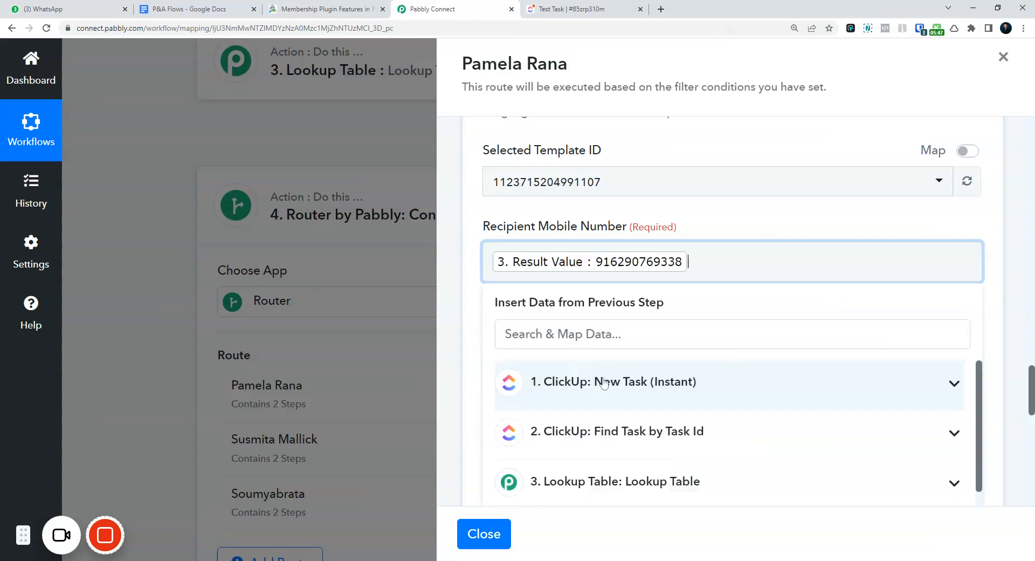
left_click(703, 232)
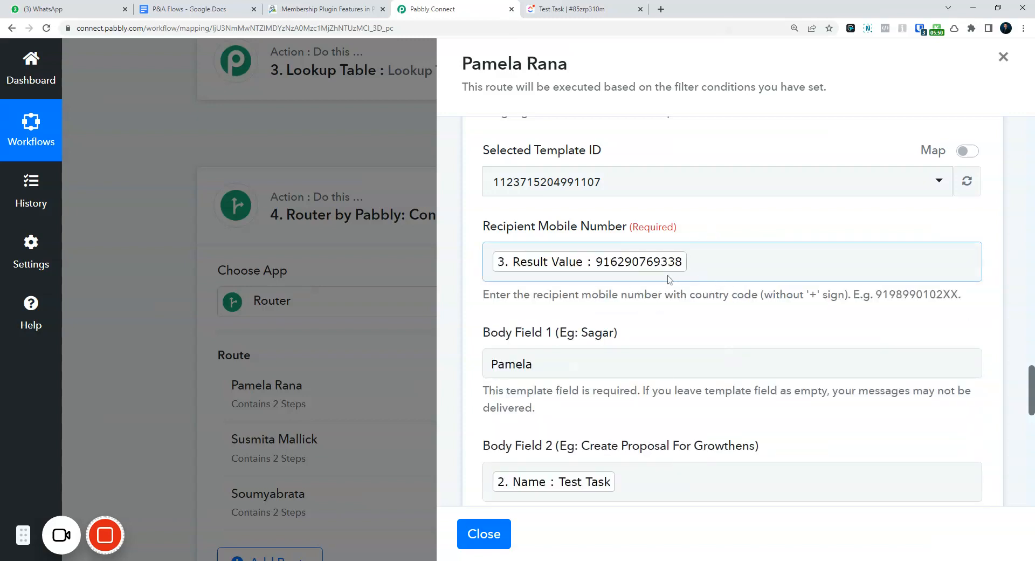
Review Body Fields 1 to 4, covering the assignee's name, task name, list name and formatted due date.
scroll(504, 360, "down", 2)
left_click(620, 254)
left_click(660, 217)
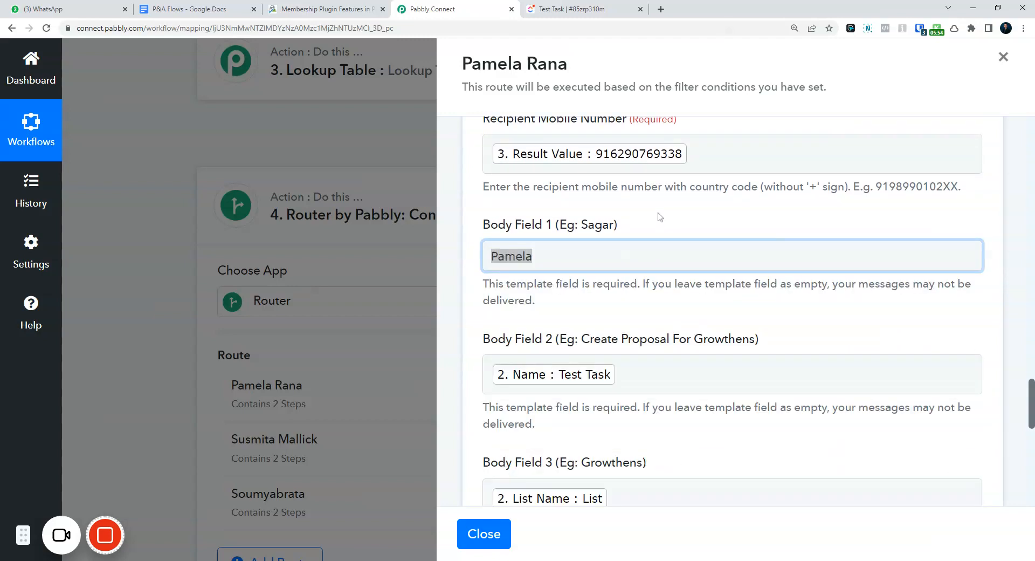
left_click(632, 242)
left_click(616, 221)
scroll(616, 221, "down", 3)
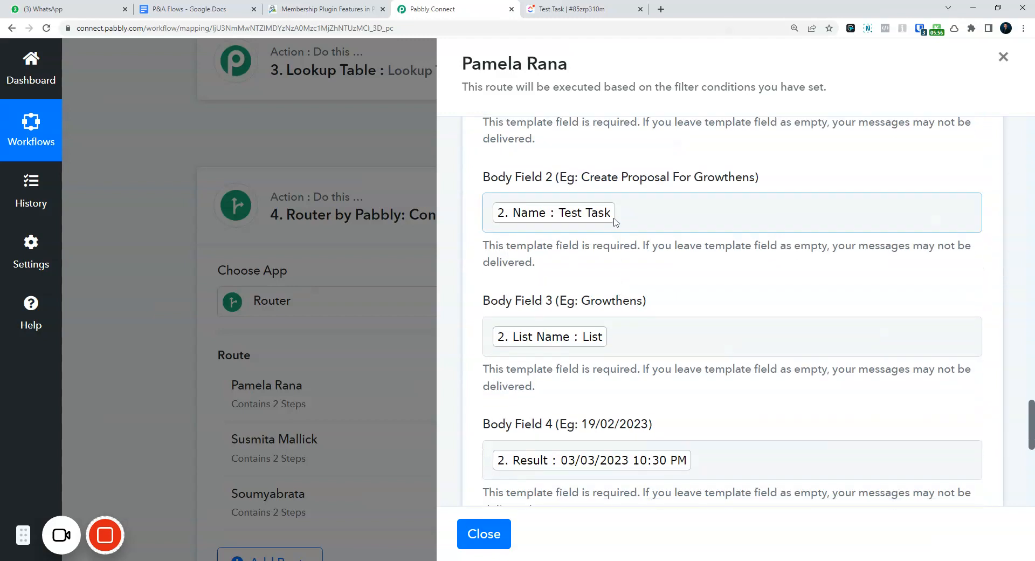
left_click(685, 216)
left_click(770, 168)
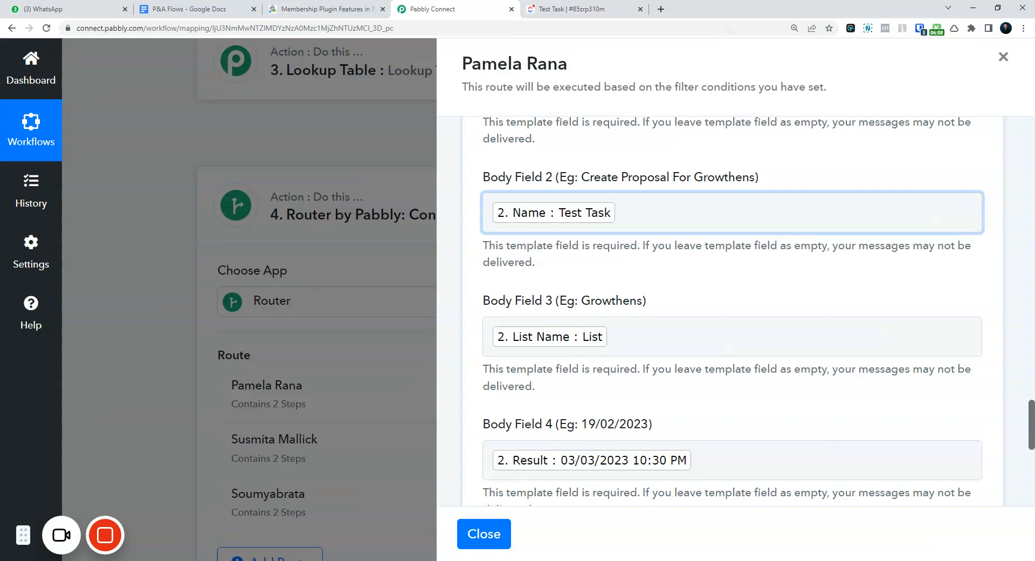
scroll(571, 348, "down", 2)
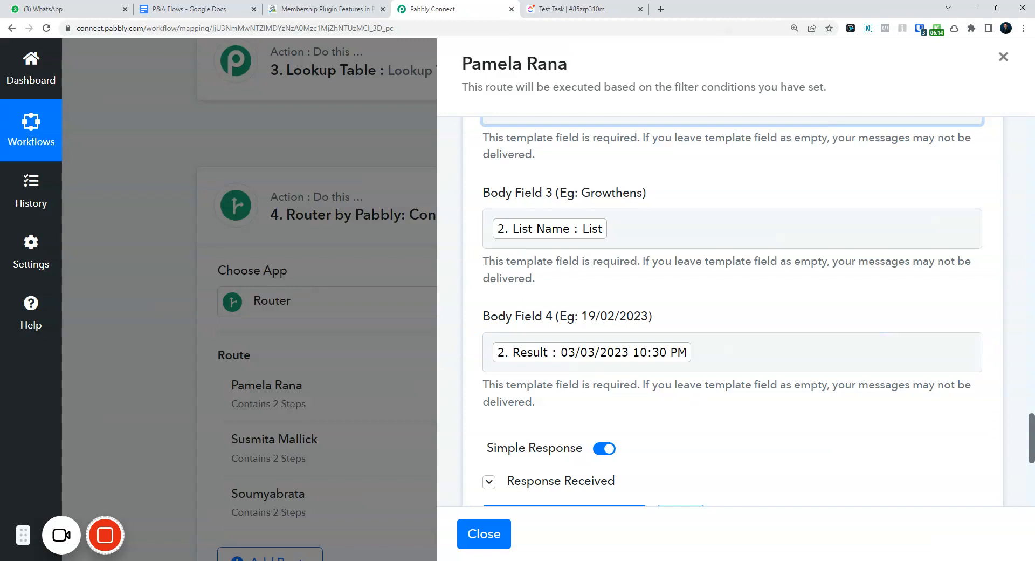
Save the WhatsApp Cloud API step without sending a test request and dismiss the confirmation.
scroll(577, 346, "down", 4)
left_click(692, 316)
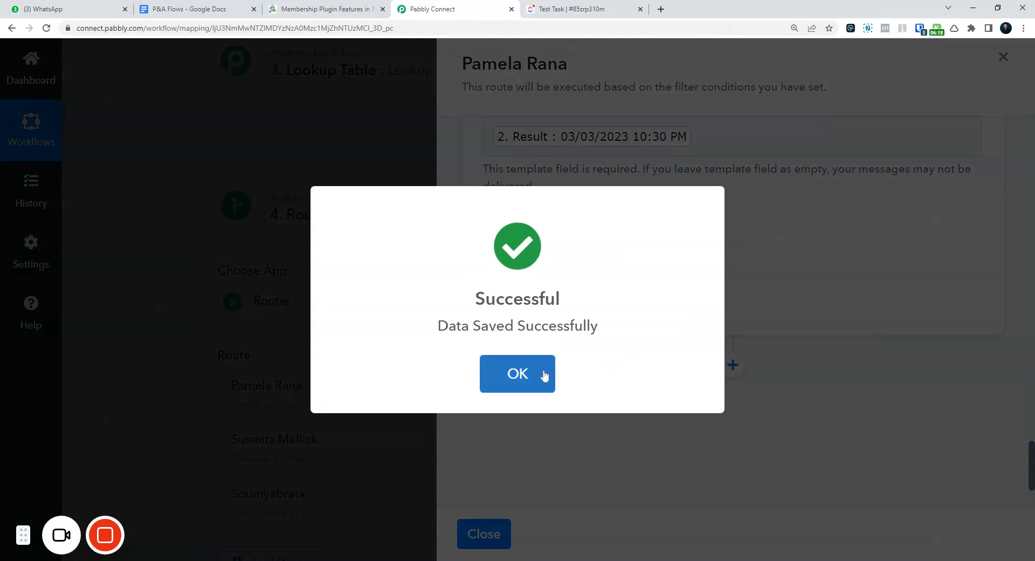
left_click(545, 375)
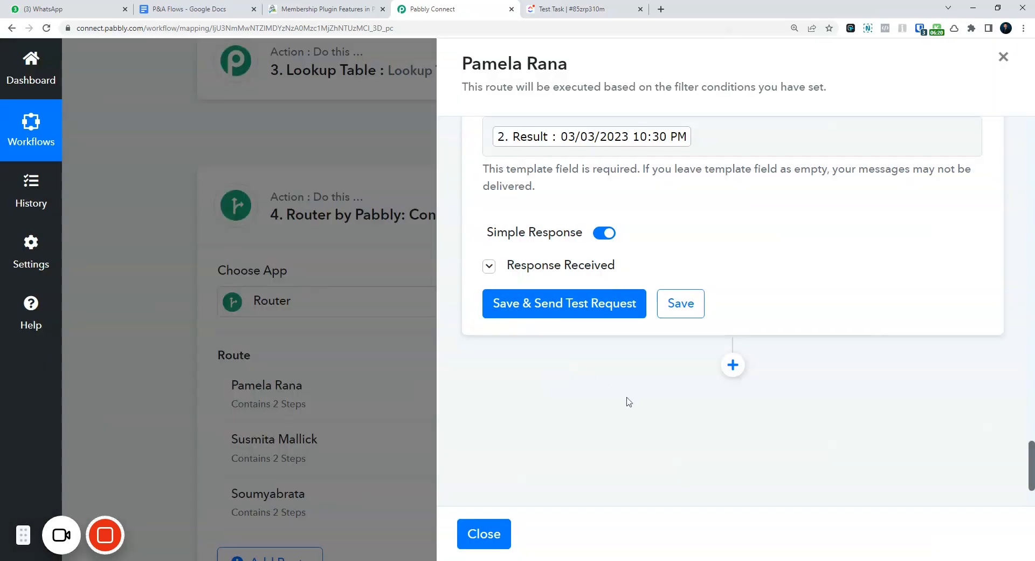
Switch to WhatsApp Web, filter the chats by Work, and open the SquashCode conversation.
left_click(4, 5)
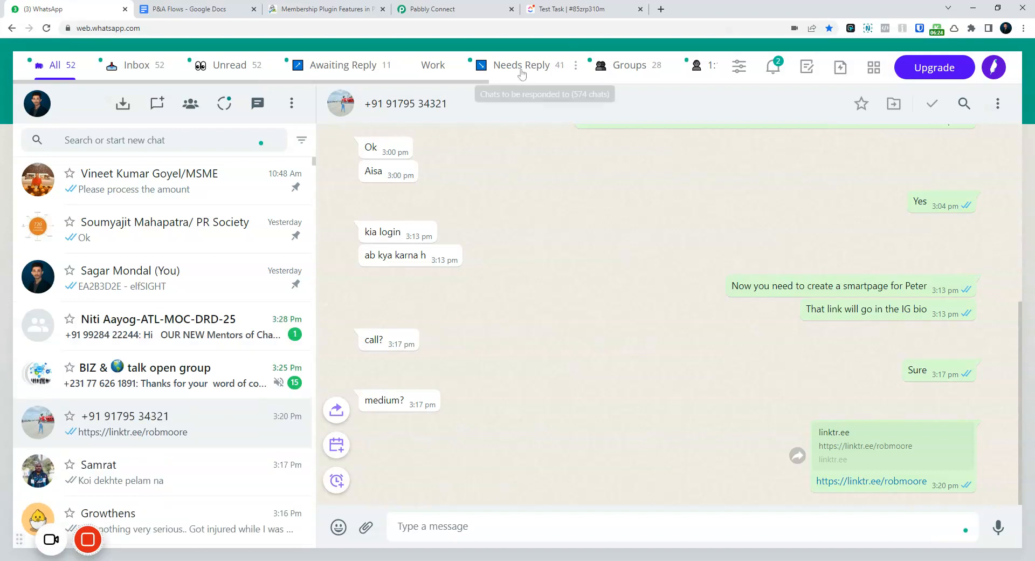
left_click(434, 66)
left_click(157, 192)
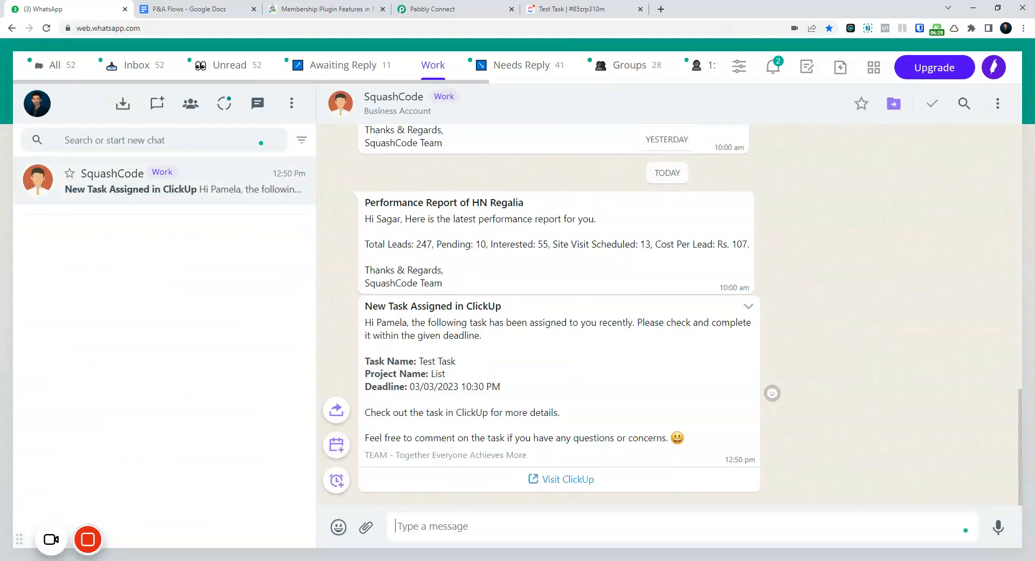
Examine the New Task Assigned in ClickUp message, highlighting its title, task name, project name and deadline.
left_click_drag(365, 303, 513, 306)
left_click(494, 335)
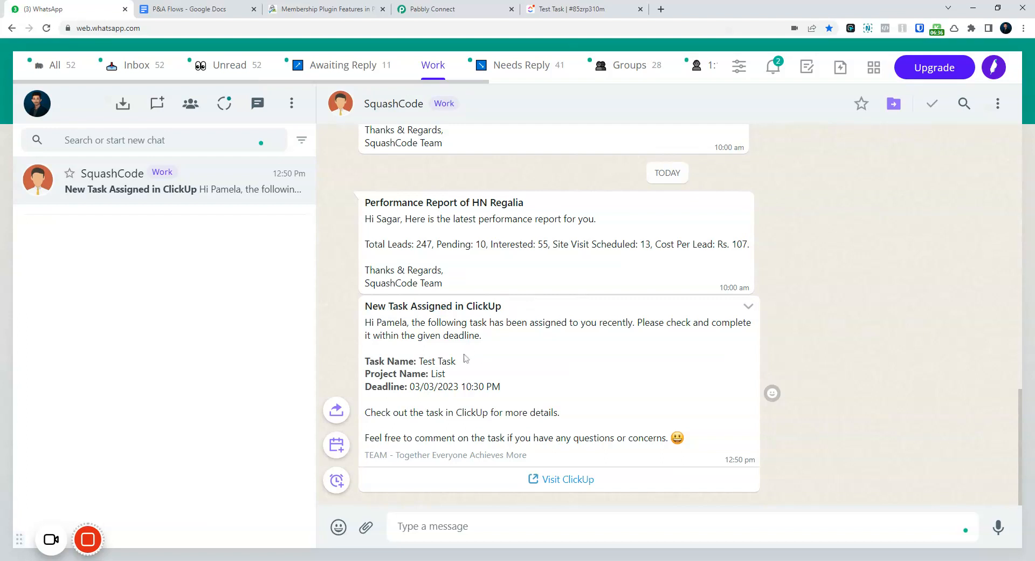
left_click_drag(365, 361, 457, 362)
left_click(421, 361)
left_click(458, 362)
left_click_drag(365, 373, 426, 374)
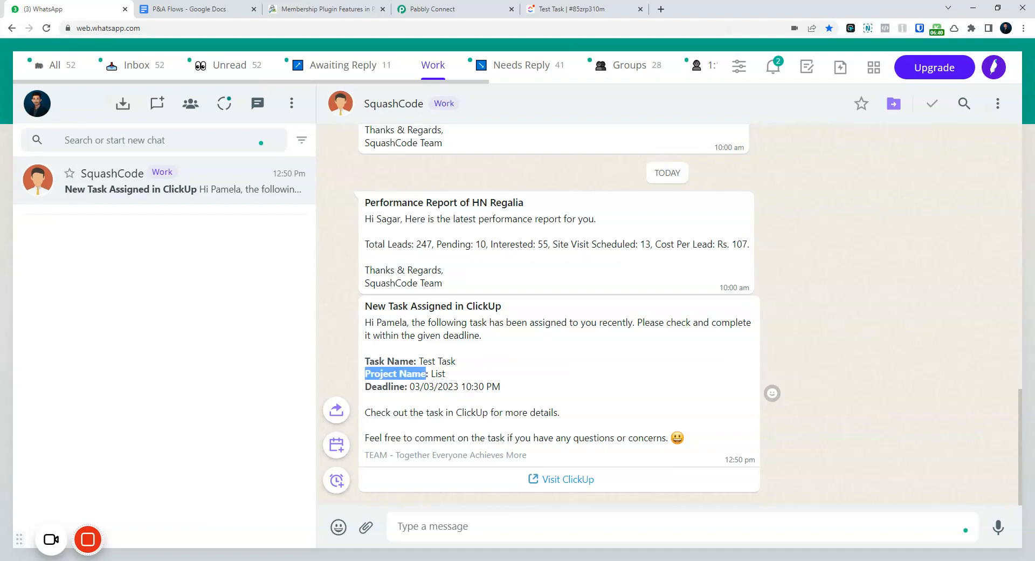
double_click(438, 373)
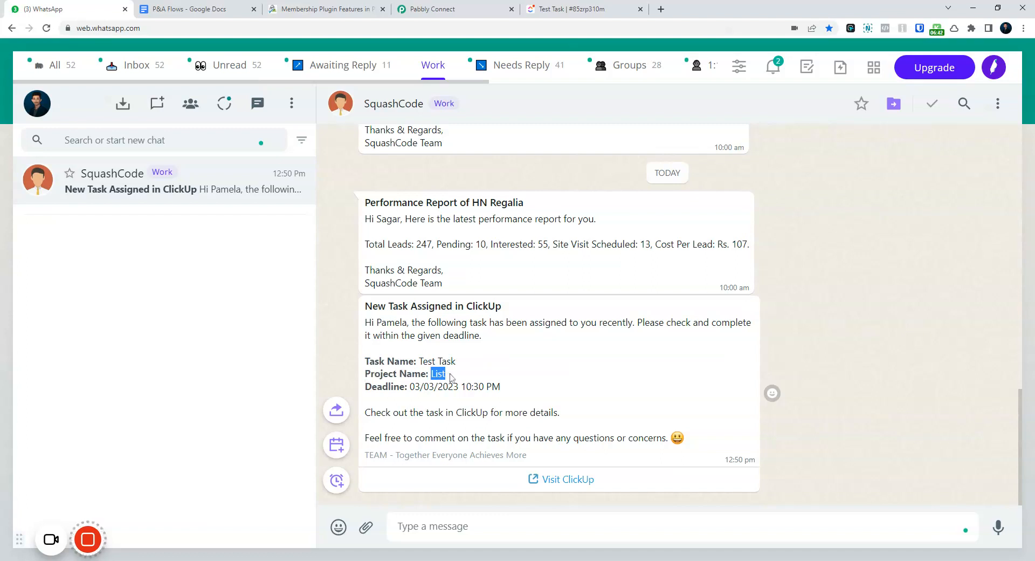
left_click_drag(365, 387, 500, 396)
left_click(411, 387)
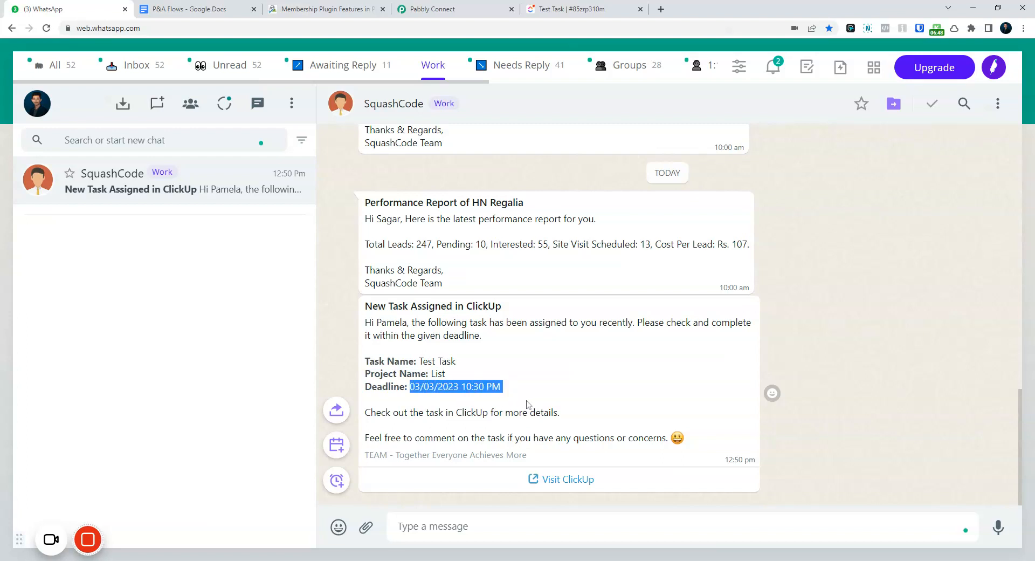
left_click(521, 410)
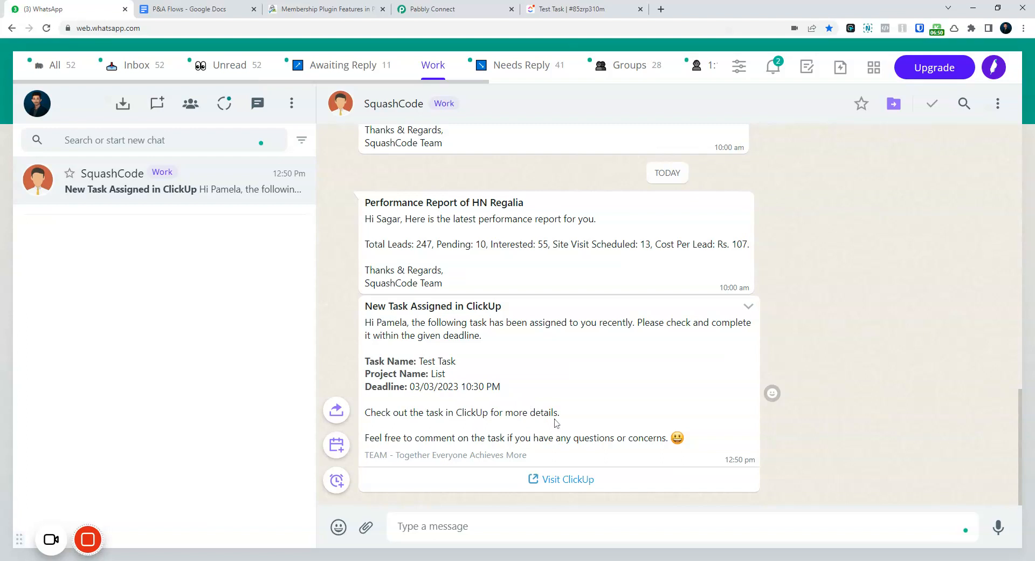
Follow the message's Visit ClickUp link and return to the WhatsApp conversation.
left_click(553, 480)
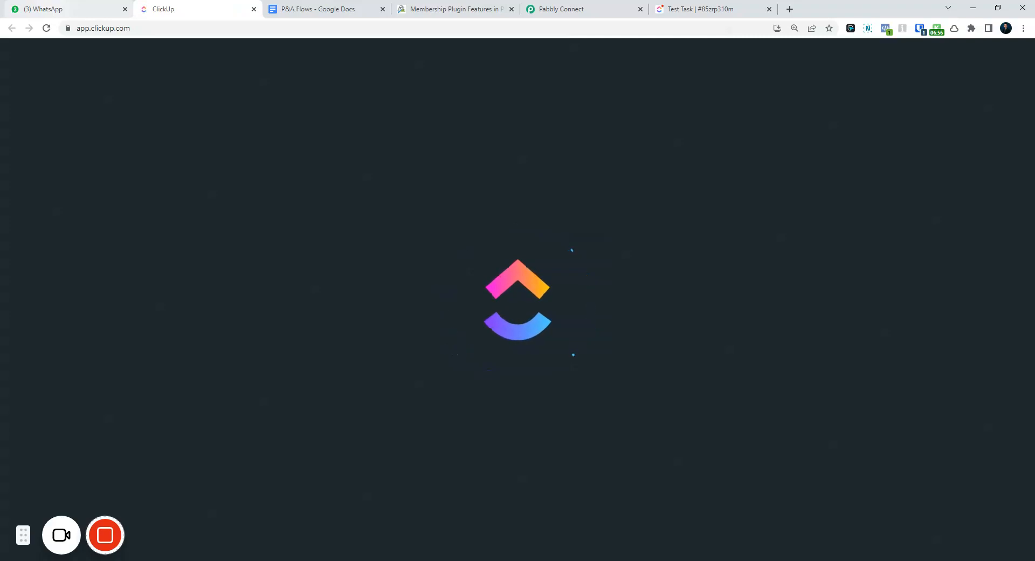
left_click(52, 4)
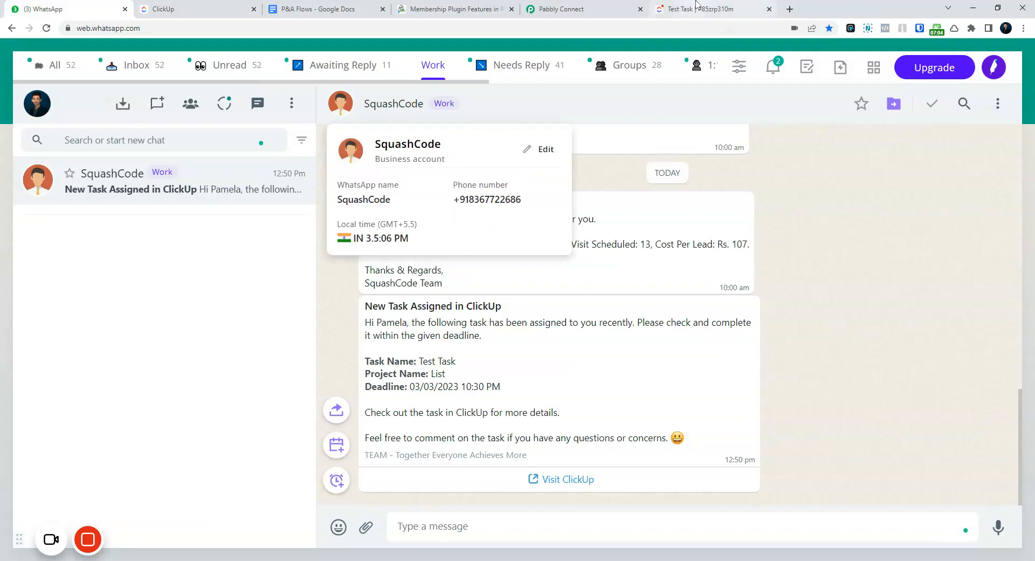
Switch back to Pabbly Connect, close the open route's details, and review the Router's list of routes.
left_click(588, 5)
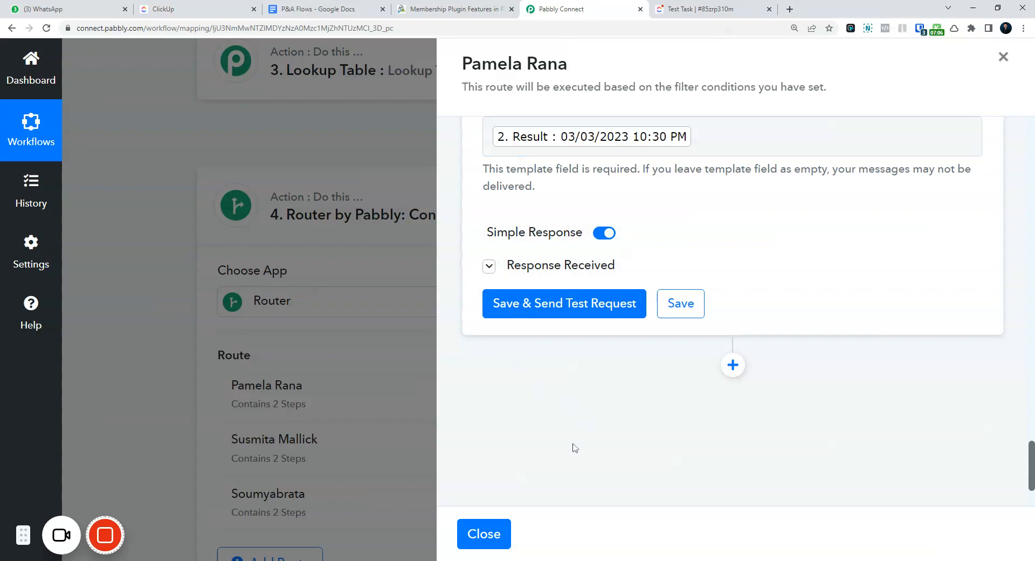
left_click(501, 533)
scroll(446, 410, "down", 3)
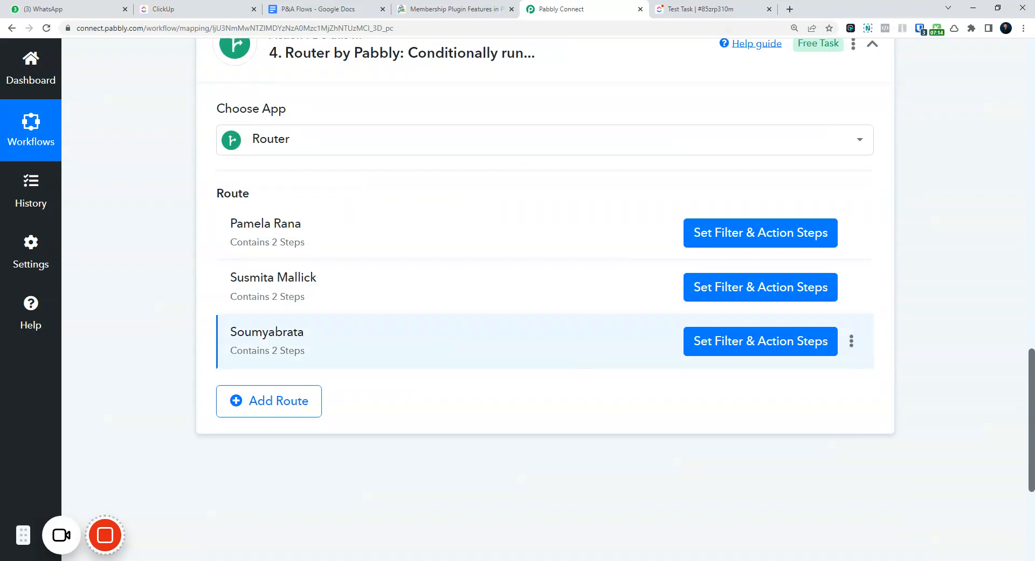
scroll(446, 340, "up", 4)
scroll(446, 342, "down", 3)
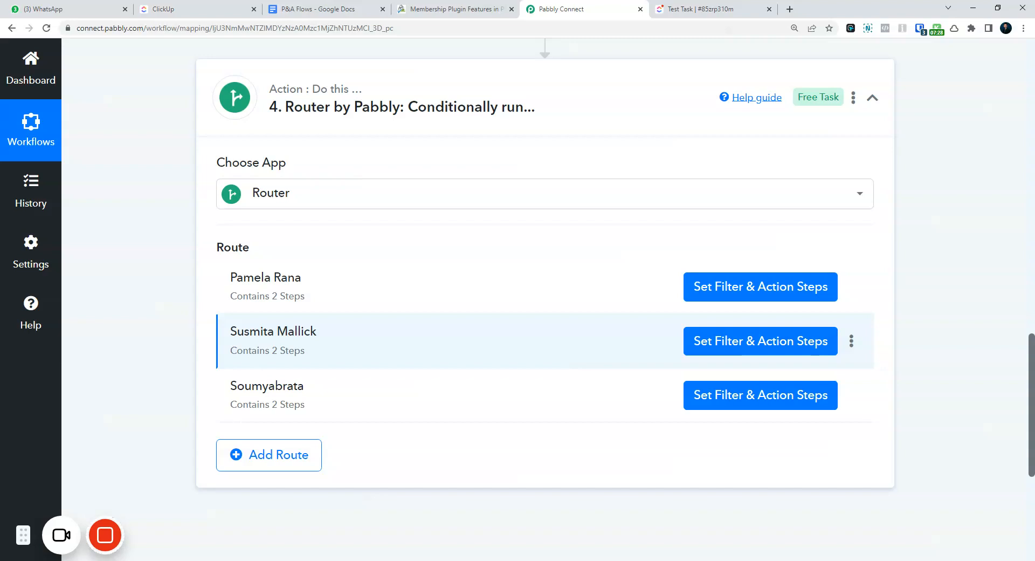
Collapse the Router action and the ClickUp New Task trigger to show the workflow as an overview.
scroll(446, 340, "up", 3)
left_click(464, 288)
scroll(469, 329, "up", 3)
scroll(469, 340, "up", 12)
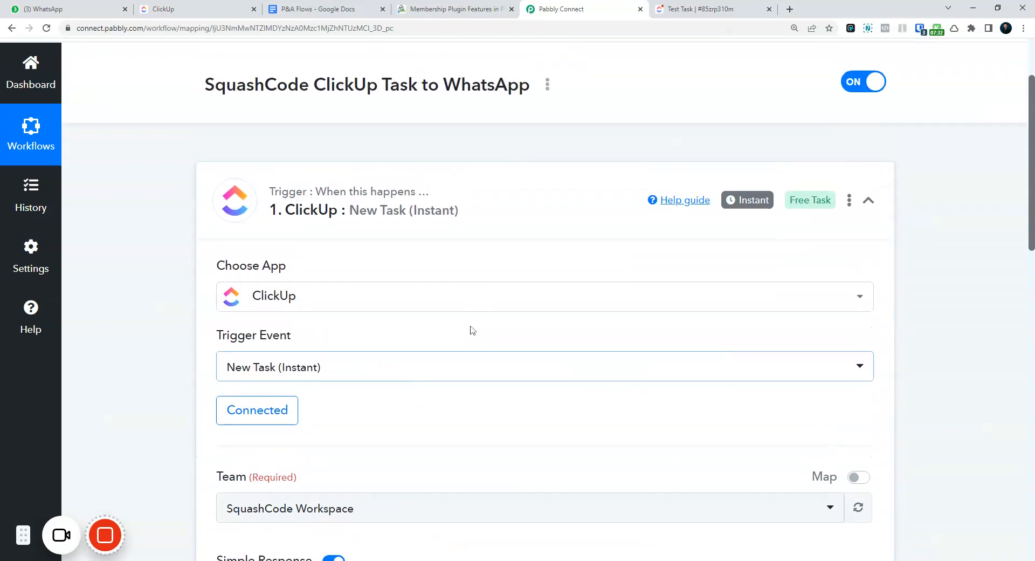
left_click(473, 215)
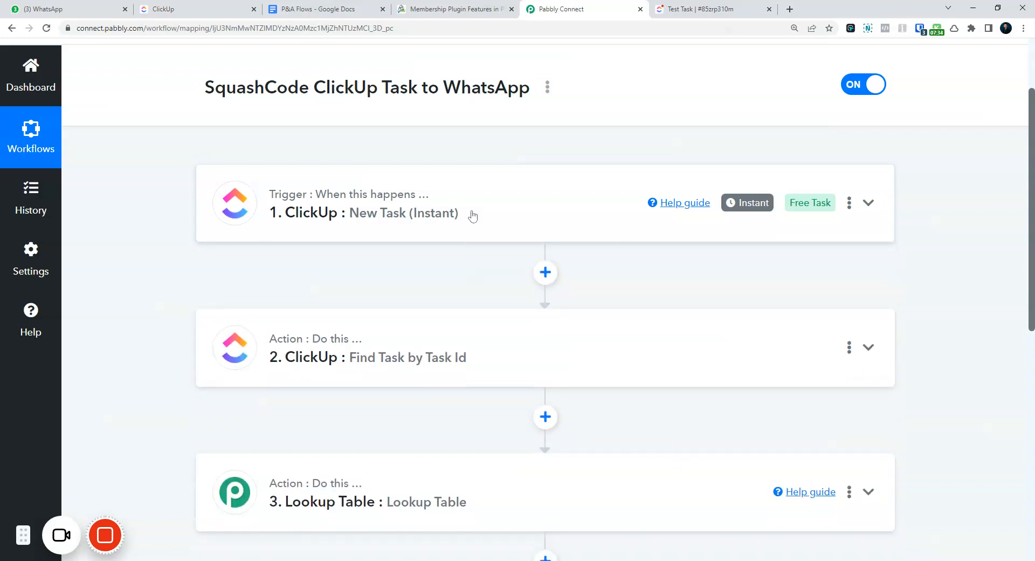